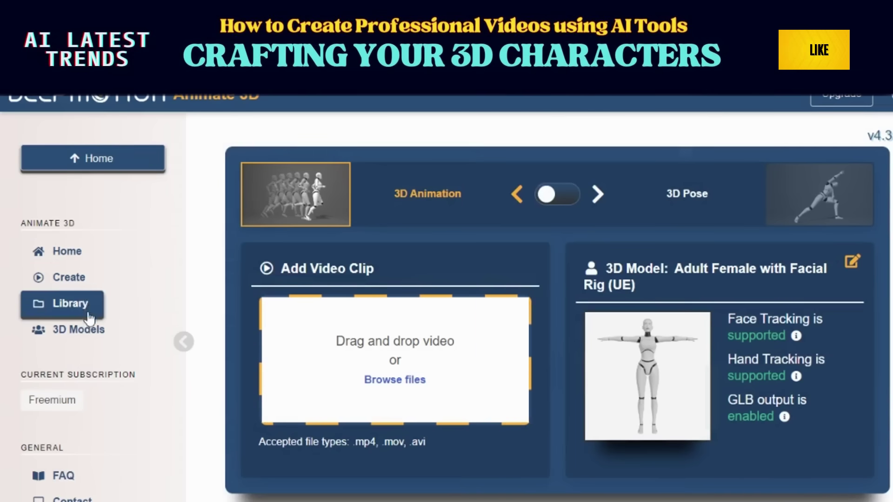
# - Start a new feminine avatar from 3D Models without a photo and reach the Pick an Avatar gallery
pyautogui.click(81, 347)
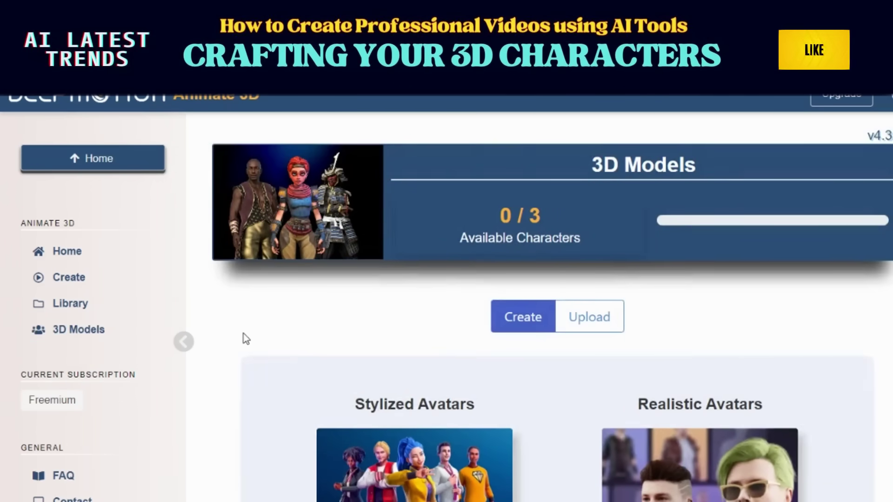
pyautogui.scroll(-3, 246, 339)
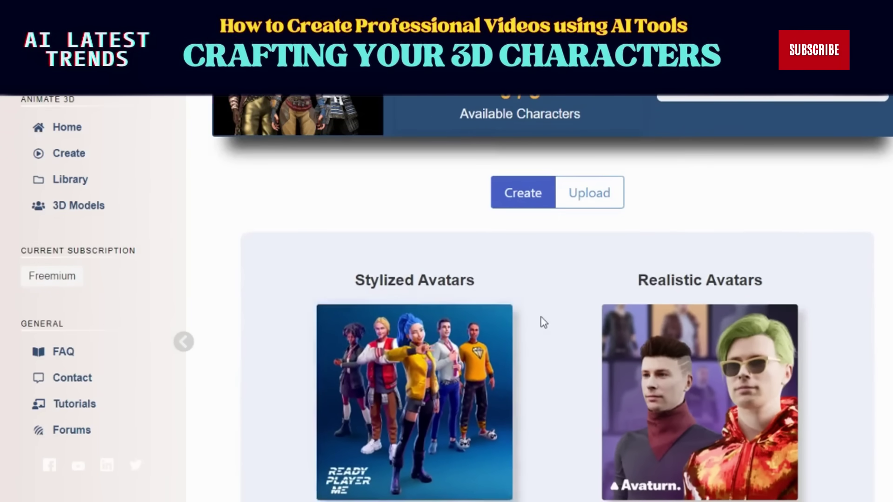
pyautogui.scroll(1, 531, 321)
pyautogui.click(507, 321)
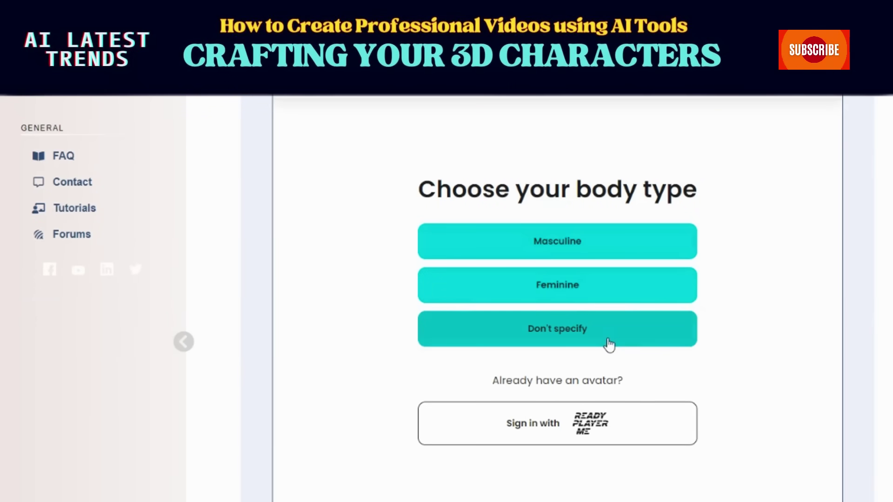
pyautogui.click(599, 299)
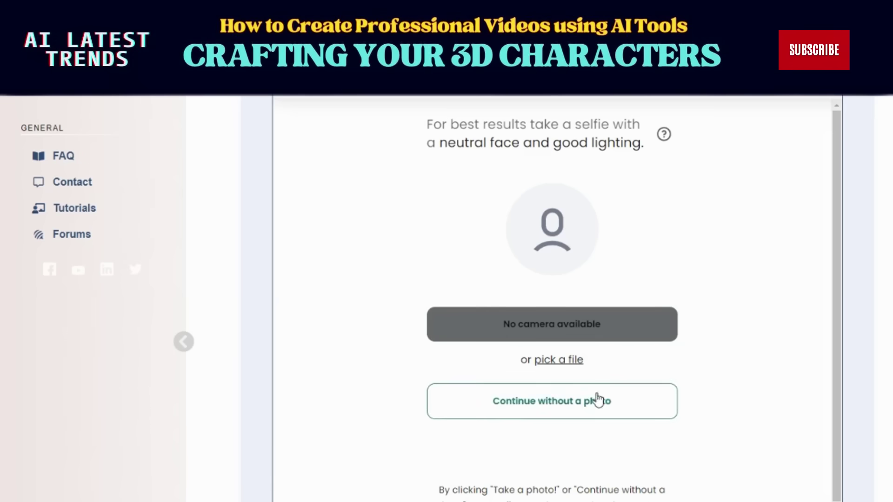
pyautogui.click(564, 419)
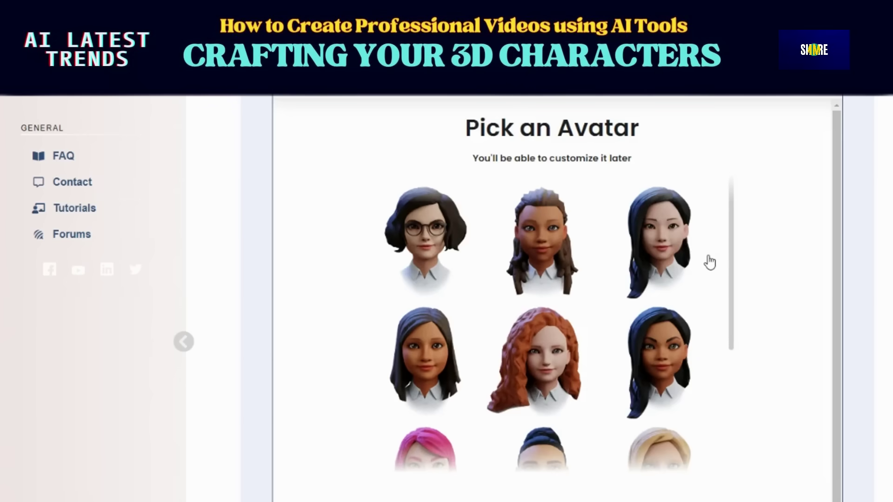
pyautogui.scroll(-3, 710, 263)
pyautogui.scroll(3, 707, 261)
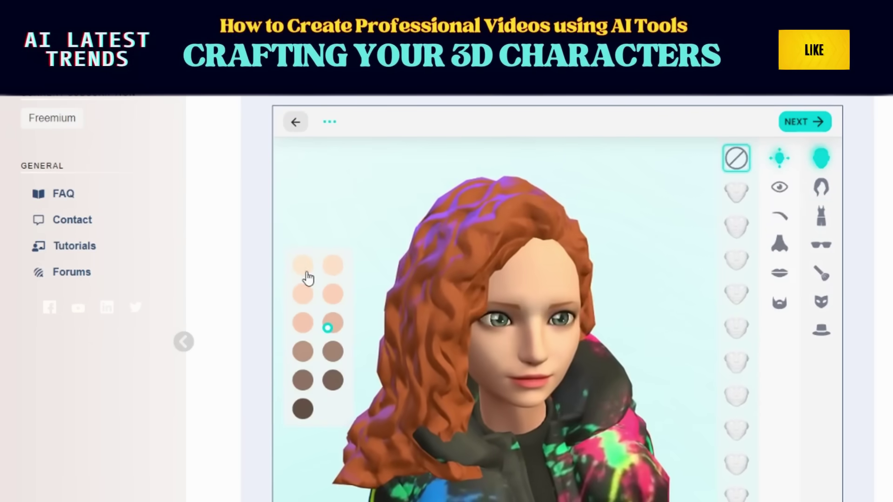
# - Try several skin tones and settle on a light skin tone for the avatar
pyautogui.click(331, 296)
pyautogui.click(333, 351)
pyautogui.click(303, 351)
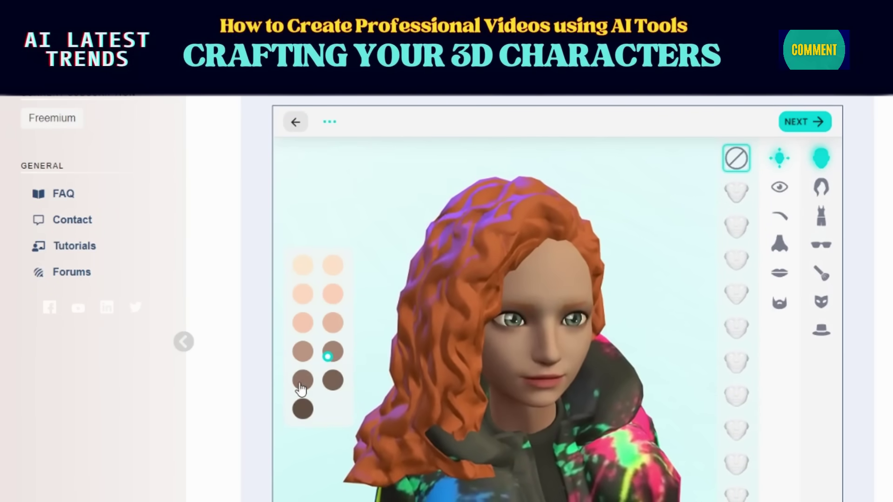
pyautogui.click(303, 381)
pyautogui.click(302, 323)
pyautogui.click(303, 265)
pyautogui.click(303, 294)
pyautogui.click(332, 324)
pyautogui.click(303, 294)
# - Give the avatar the seventh eye shape with amber eye colour
pyautogui.click(781, 188)
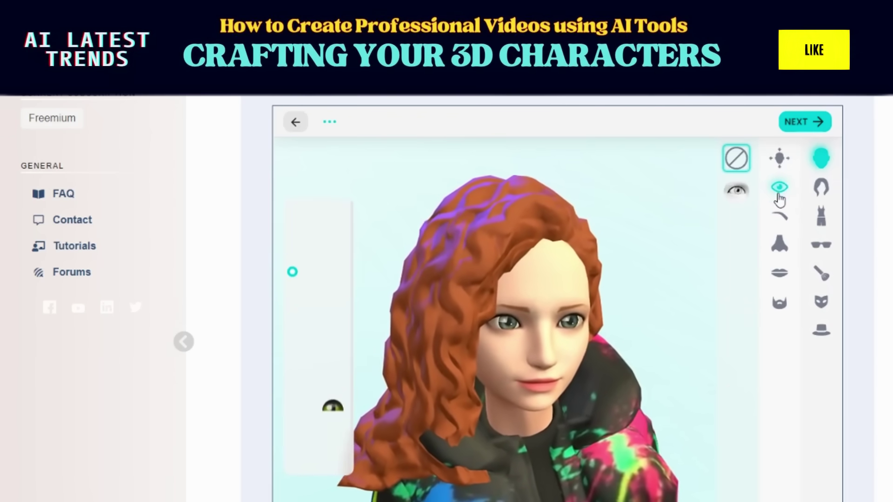
pyautogui.click(737, 226)
pyautogui.click(736, 361)
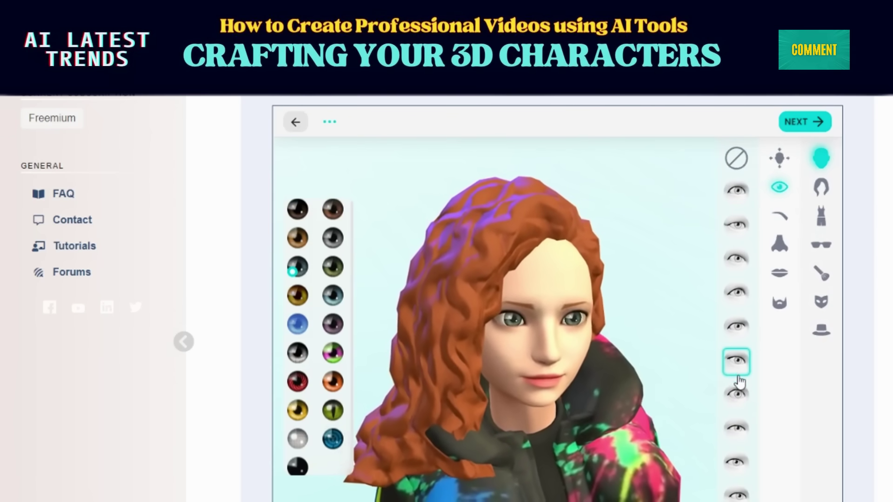
pyautogui.click(332, 382)
pyautogui.click(333, 411)
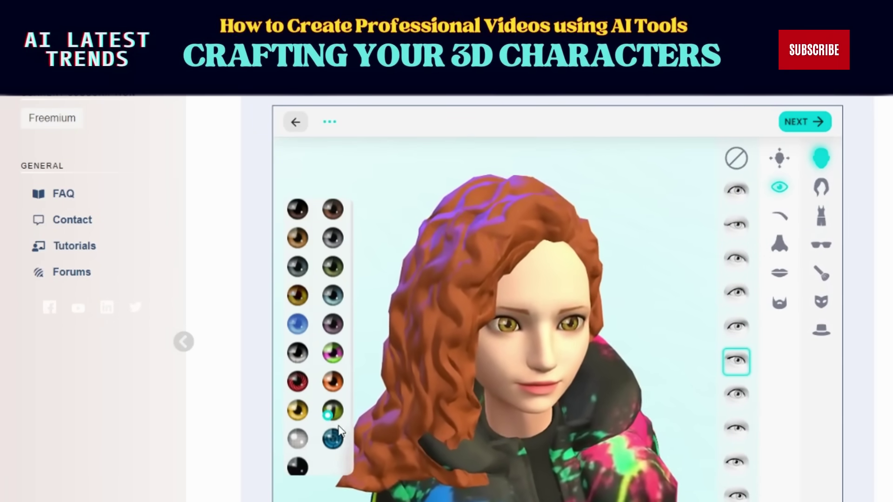
pyautogui.click(303, 303)
# - Pick a new nose shape and the second lip shape
pyautogui.click(780, 243)
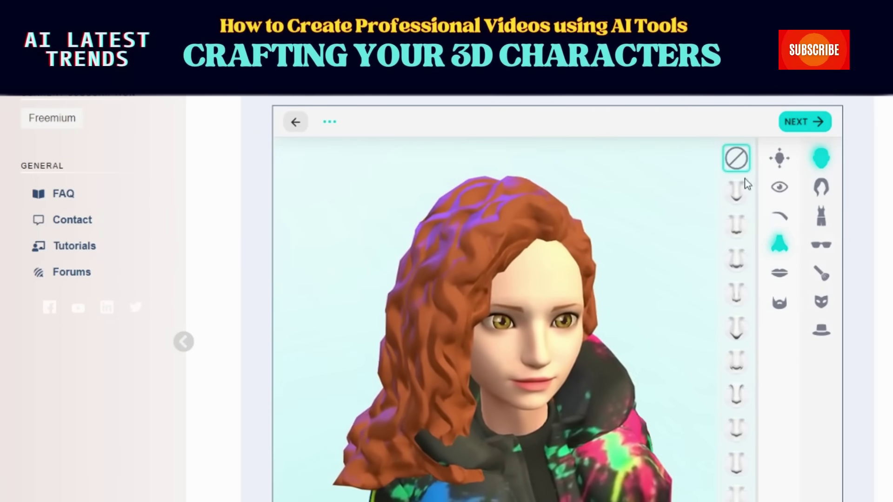
pyautogui.click(738, 194)
pyautogui.click(736, 328)
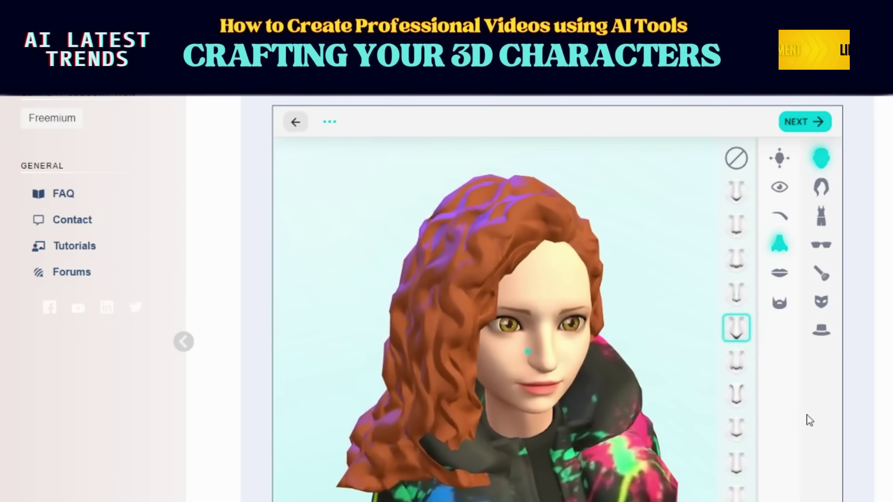
pyautogui.click(743, 300)
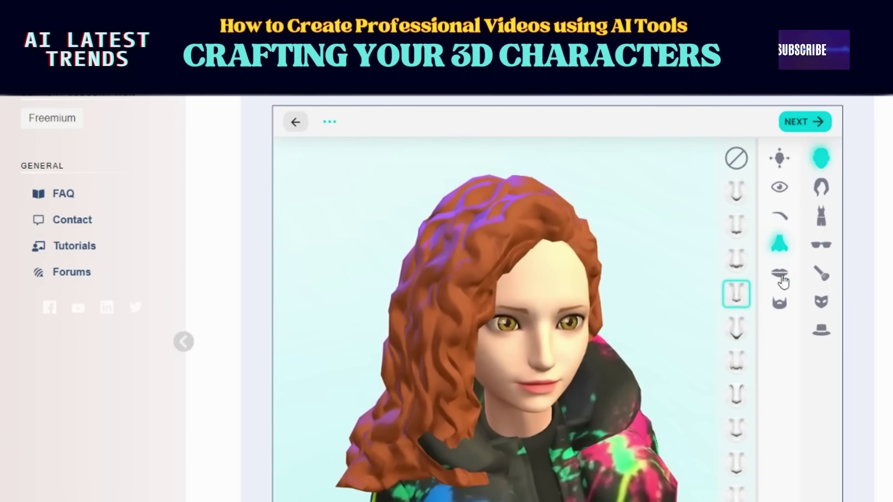
pyautogui.click(780, 273)
pyautogui.click(736, 361)
pyautogui.click(737, 193)
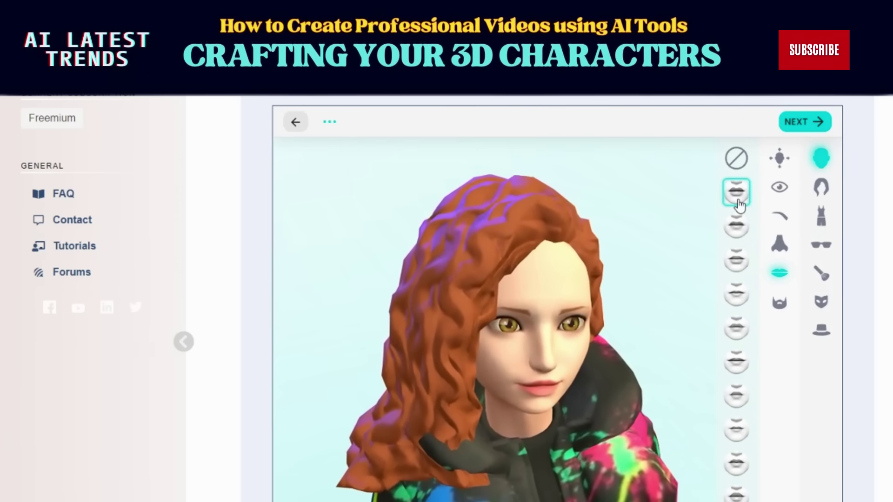
# - Give the avatar a short braided hairstyle dyed yellow
pyautogui.click(821, 187)
pyautogui.click(743, 292)
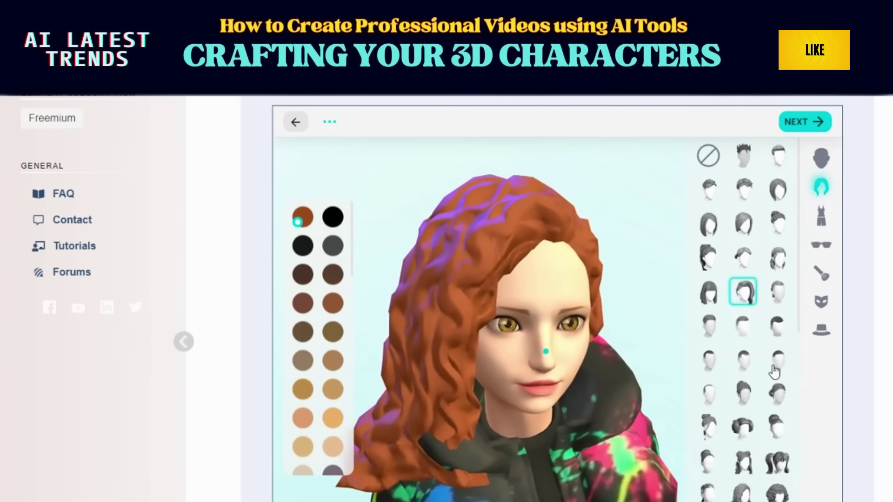
pyautogui.click(777, 462)
pyautogui.click(708, 491)
pyautogui.scroll(-3, 337, 371)
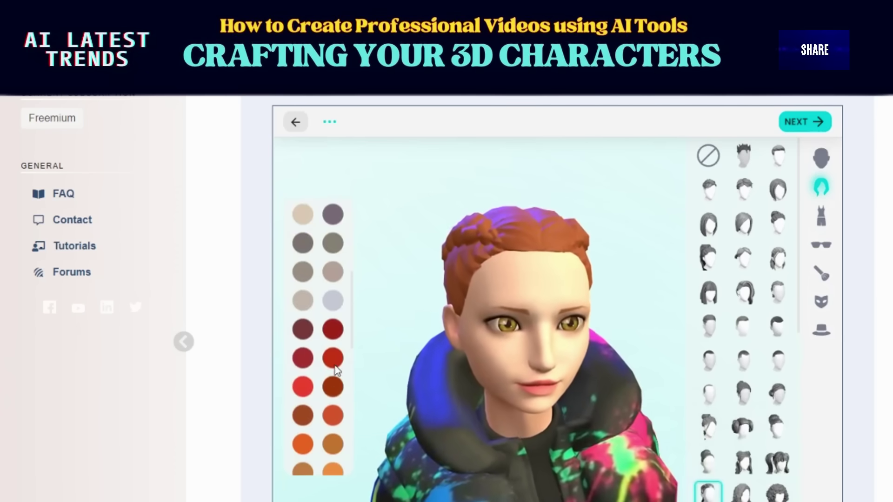
pyautogui.scroll(-3, 337, 358)
pyautogui.click(330, 343)
pyautogui.scroll(-3, 330, 343)
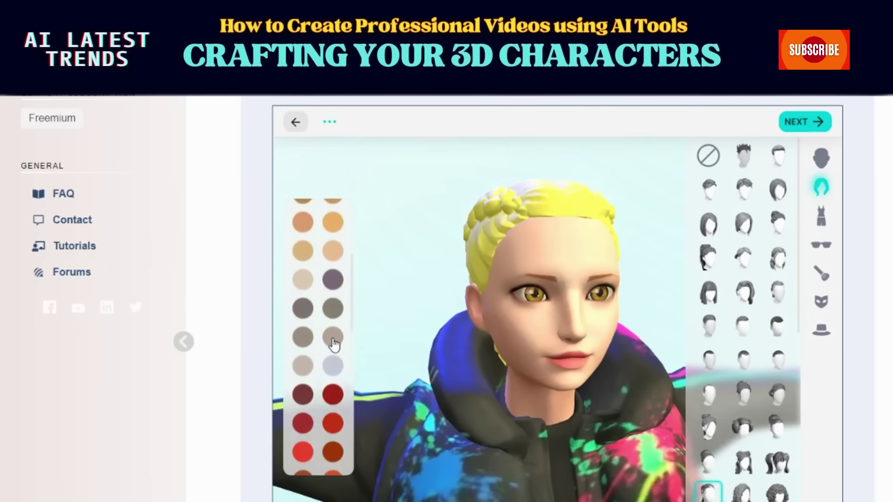
# - Try a crop top and an angel dress, then dress the avatar in a t-shirt
pyautogui.click(821, 216)
pyautogui.scroll(-3, 703, 326)
pyautogui.click(667, 306)
pyautogui.click(738, 279)
pyautogui.scroll(-3, 731, 461)
pyautogui.scroll(10, 730, 461)
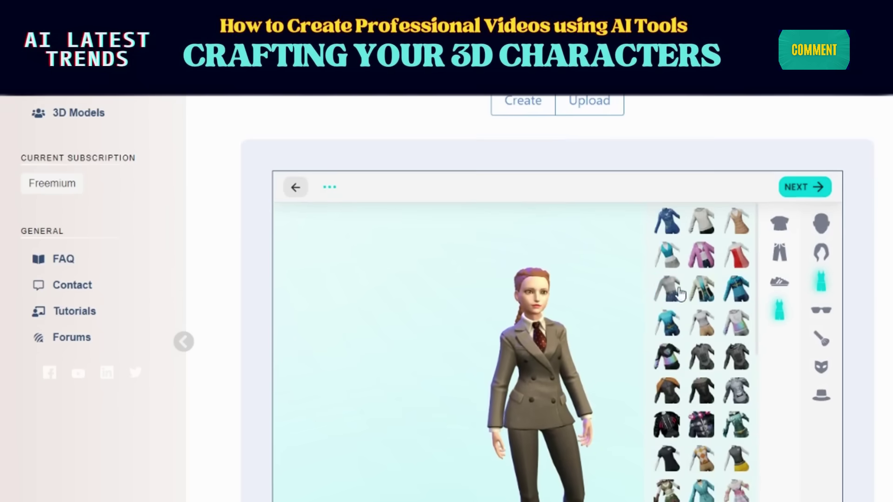
pyautogui.scroll(-2, 720, 327)
pyautogui.click(779, 158)
pyautogui.click(737, 151)
# - Put cargo pants and a pair of shoes on the avatar
pyautogui.click(780, 188)
pyautogui.click(666, 155)
pyautogui.click(736, 190)
pyautogui.click(736, 156)
pyautogui.click(703, 223)
pyautogui.click(780, 216)
pyautogui.click(666, 190)
# - Add visor glasses, try the first face paint, and finish the avatar for naming
pyautogui.click(821, 245)
pyautogui.click(743, 155)
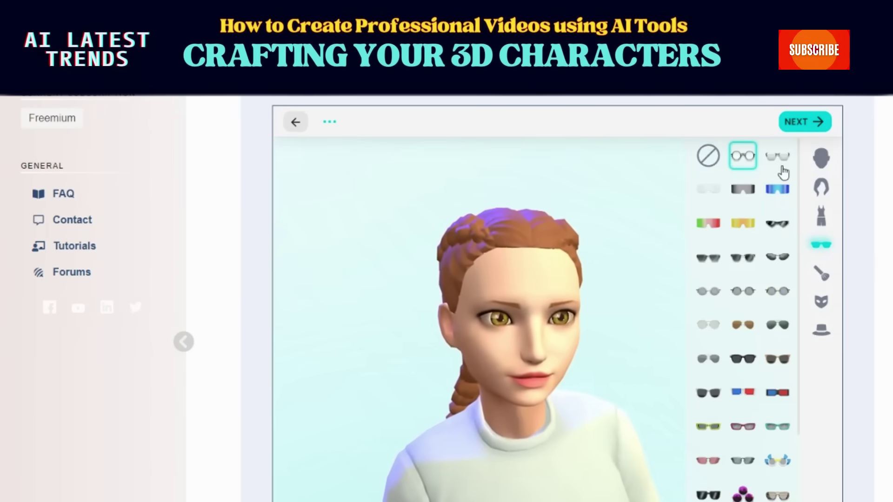
pyautogui.click(821, 273)
pyautogui.click(743, 156)
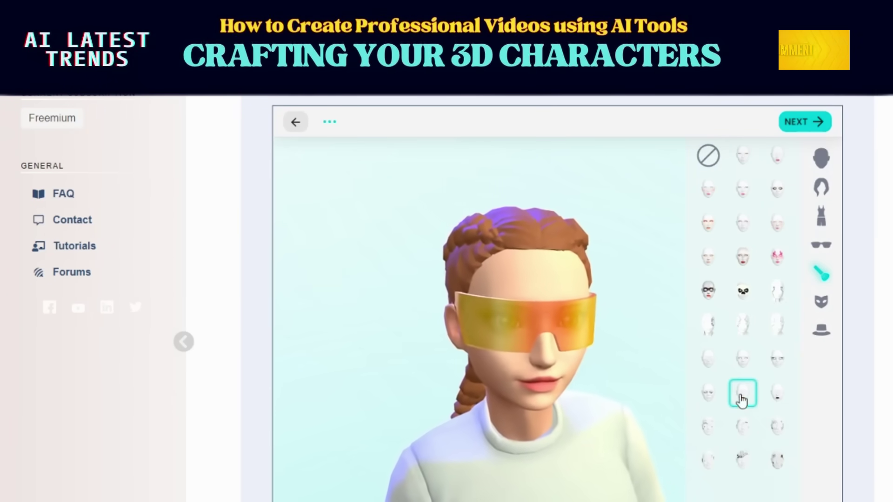
pyautogui.click(821, 302)
pyautogui.click(821, 330)
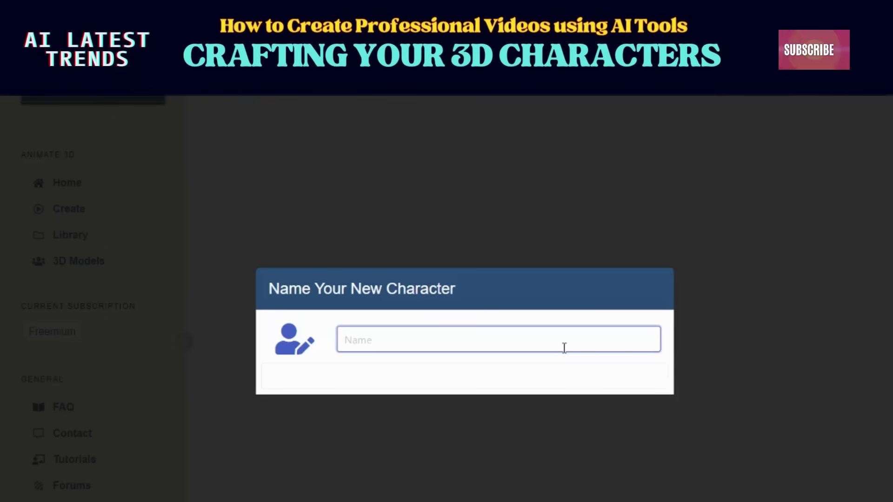
# - Start typing the new character's name in the Name Your New Character field
pyautogui.write('Sh')
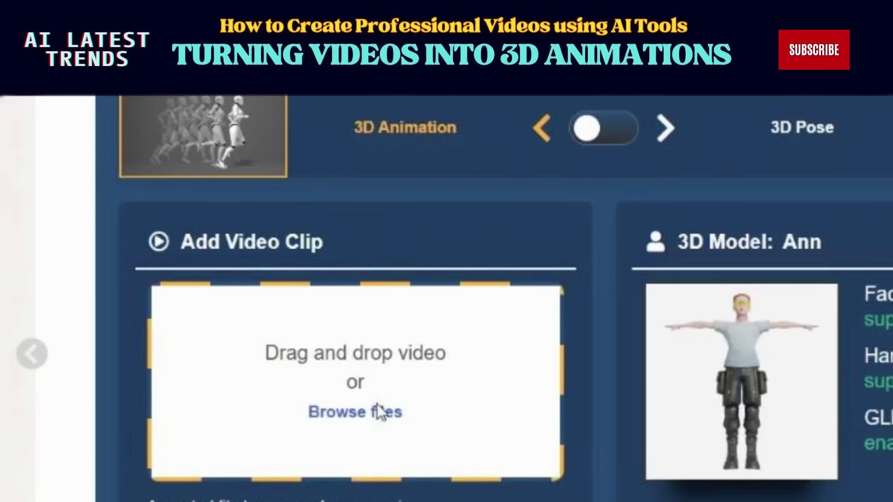
# - Upload the Athlete running video from Downloads, renaming it to Running
pyautogui.click(385, 413)
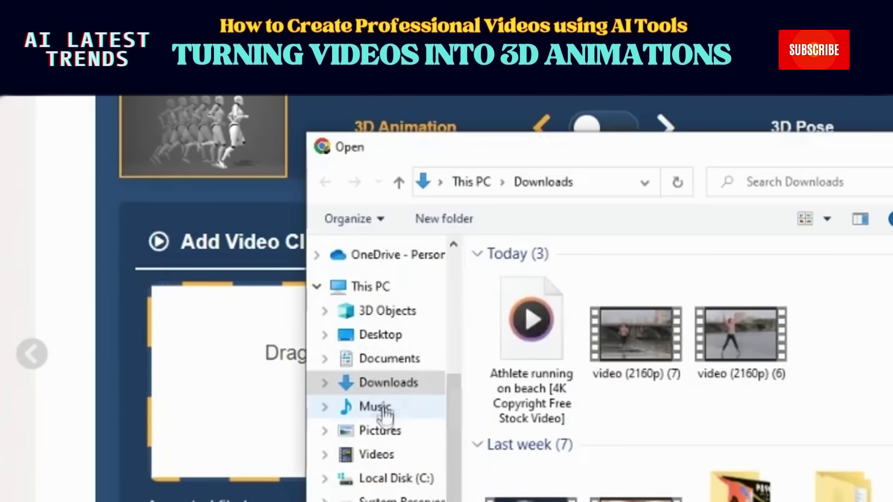
pyautogui.click(521, 359)
pyautogui.doubleClick(521, 359)
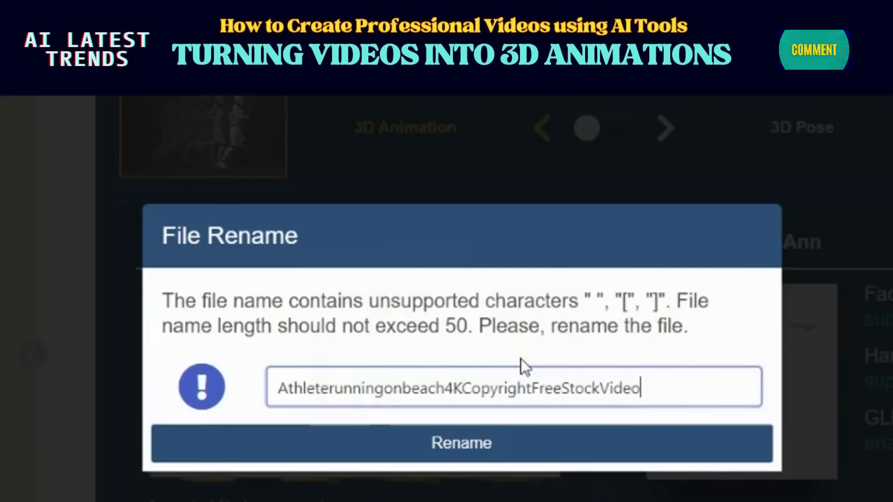
pyautogui.doubleClick(509, 381)
pyautogui.write('Running')
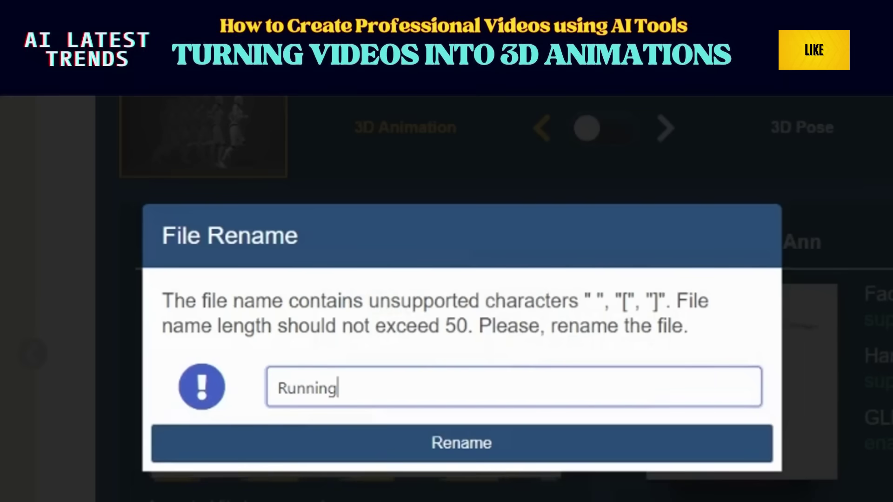
pyautogui.click(442, 446)
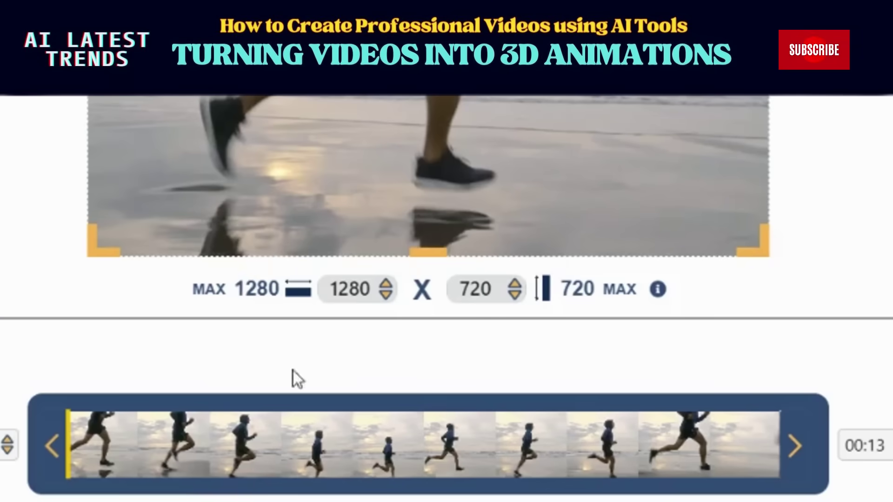
# - Trim the clip to start at 00:03 and enable MP4 output with green background, no shadow, no audio
pyautogui.moveTo(44, 437); pyautogui.dragTo(201, 437)
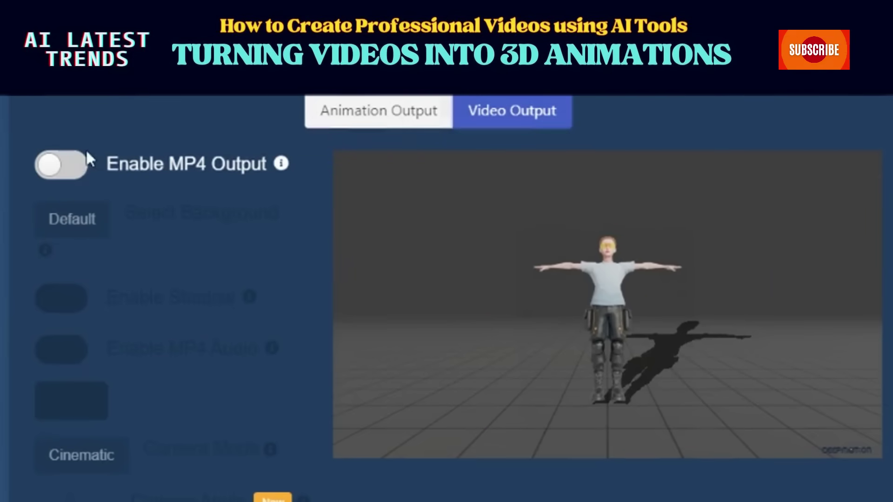
pyautogui.click(74, 166)
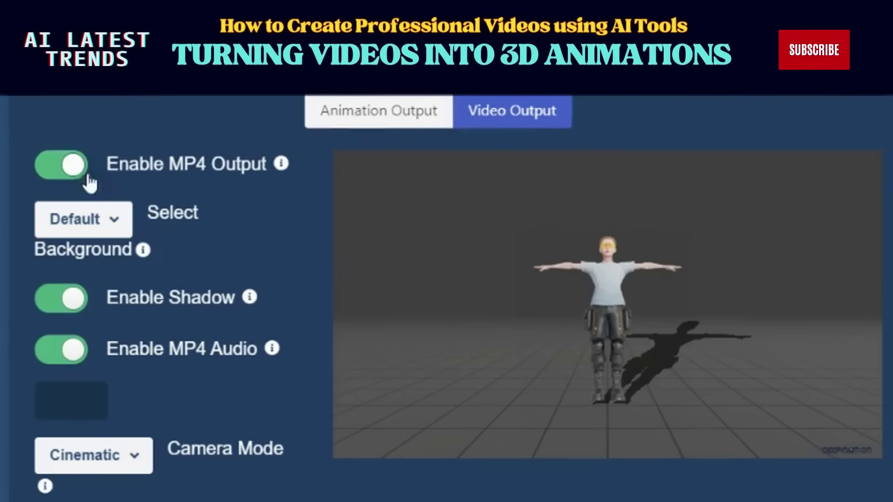
pyautogui.click(102, 229)
pyautogui.click(113, 353)
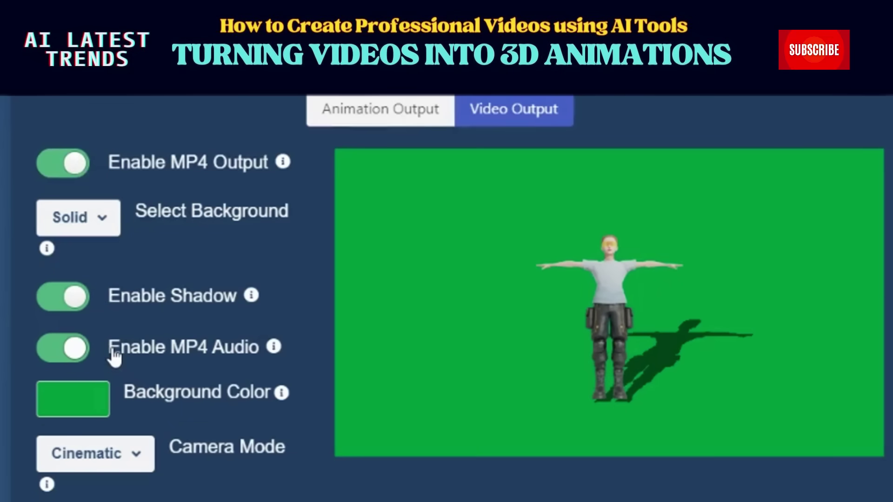
pyautogui.click(72, 309)
pyautogui.click(69, 349)
pyautogui.scroll(-4, 286, 386)
pyautogui.scroll(4, 137, 356)
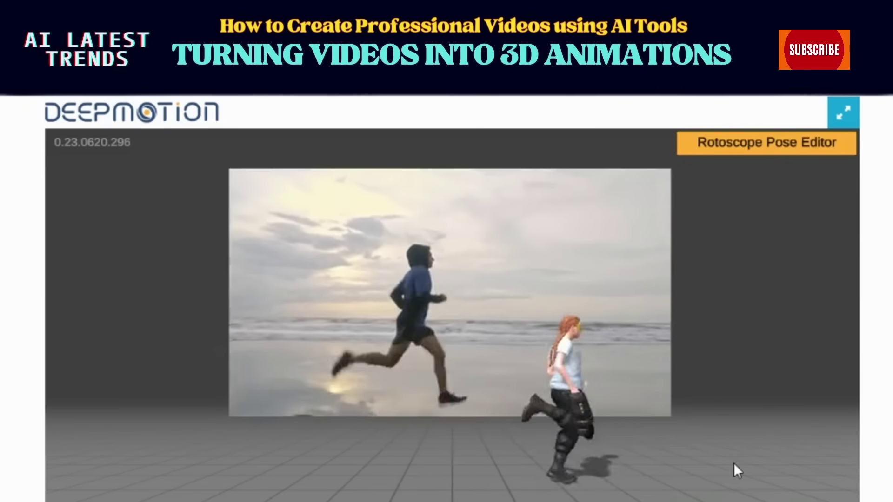
# - Orbit around the avatar, then choose MP4 as the animation's download format
pyautogui.moveTo(702, 451); pyautogui.dragTo(593, 359)
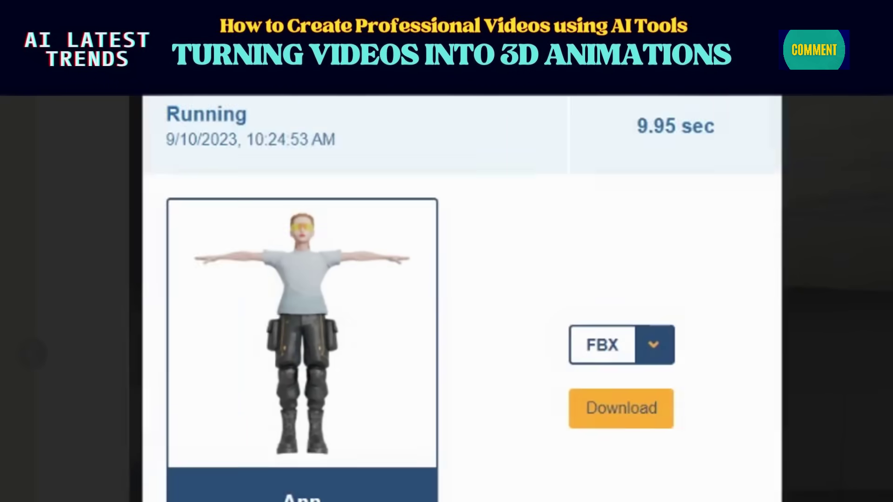
pyautogui.click(648, 344)
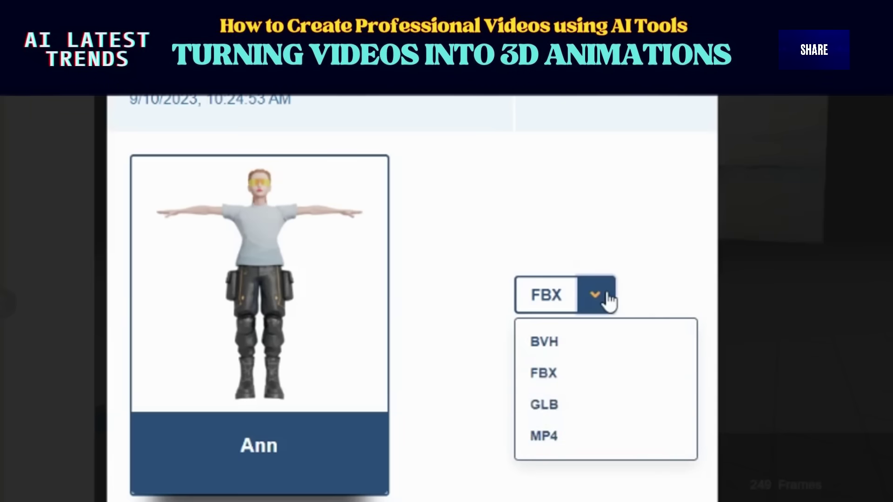
pyautogui.click(549, 446)
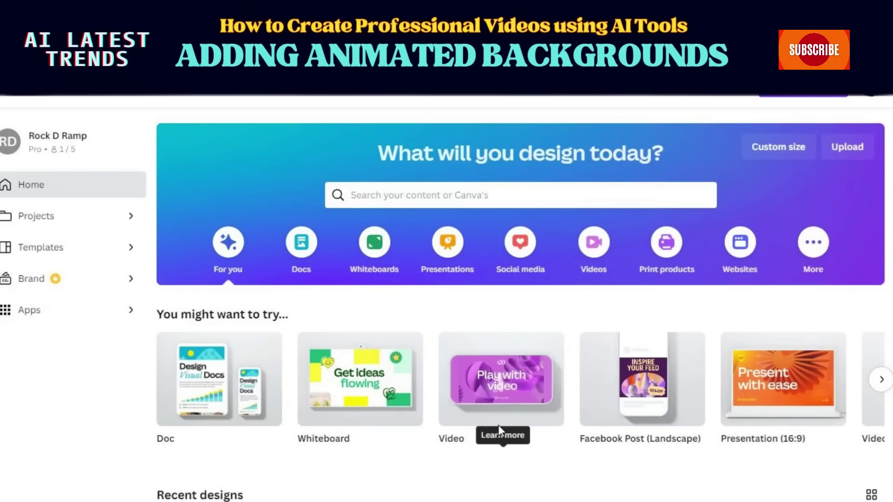
# - Create a blank video design and add the 20-second green mountains clip from a 'background animations' search
pyautogui.click(482, 405)
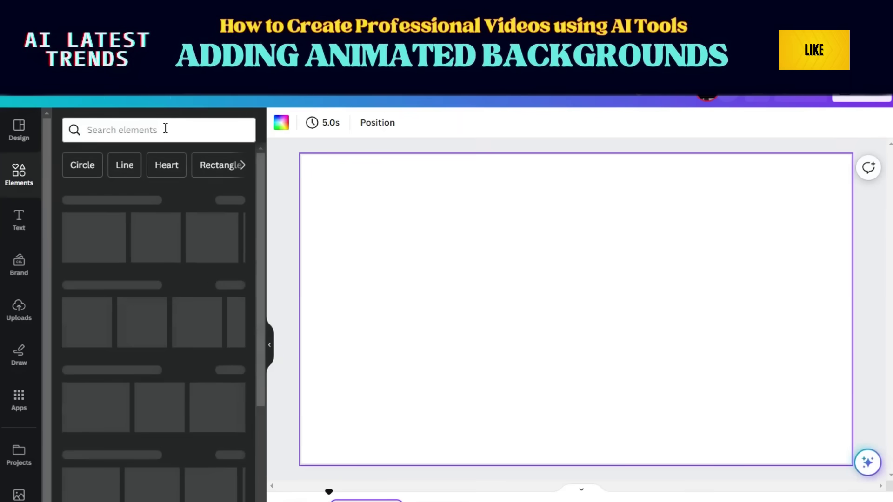
pyautogui.click(165, 130)
pyautogui.write('background animat')
pyautogui.press('Return')
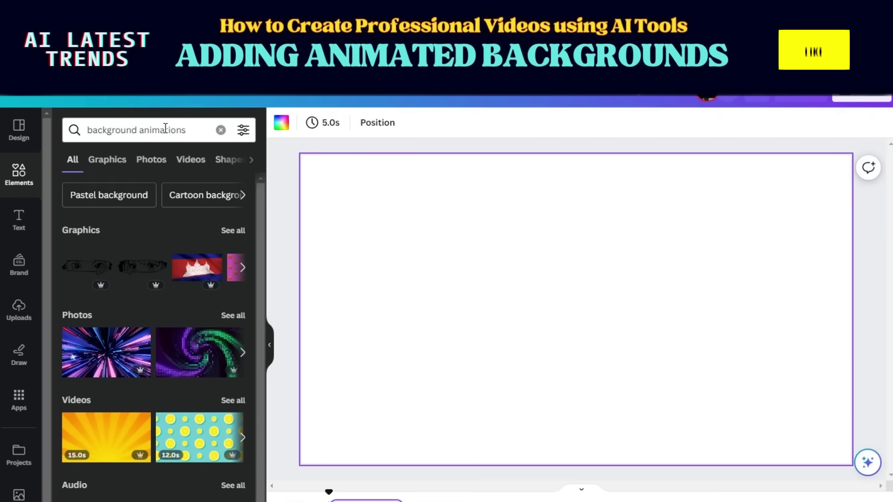
pyautogui.click(233, 401)
pyautogui.scroll(-3, 233, 345)
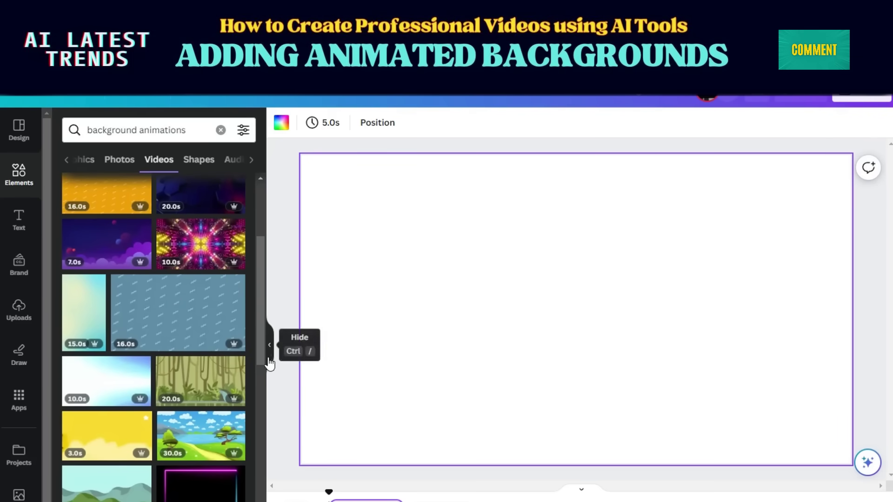
pyautogui.scroll(-2, 139, 409)
pyautogui.click(88, 416)
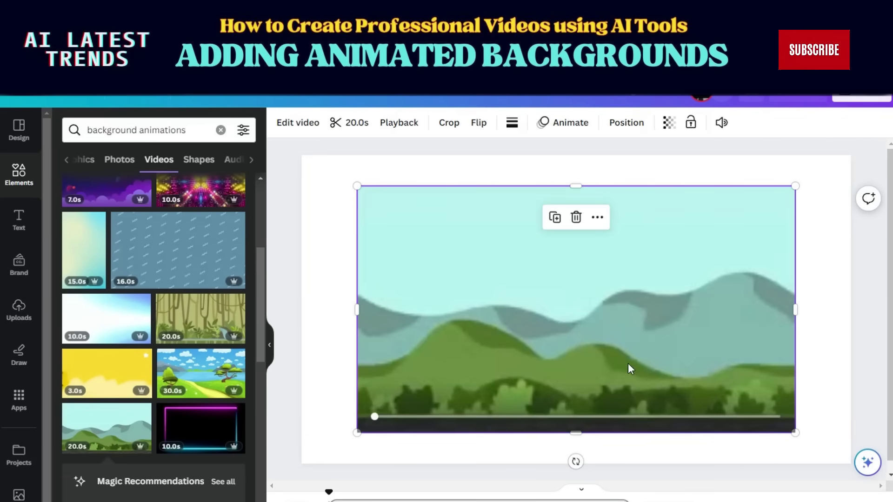
# - Set the mountain video as the page background and preview it full screen
pyautogui.rightClick(553, 331)
pyautogui.click(623, 500)
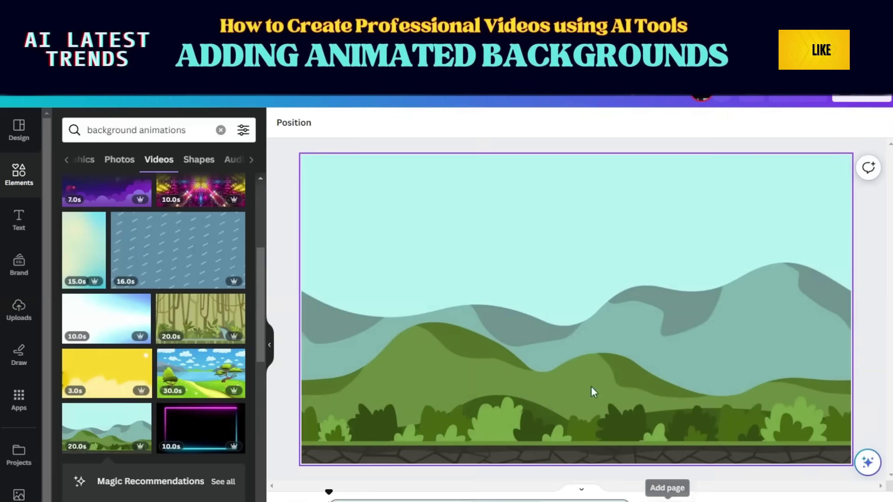
pyautogui.click(758, 99)
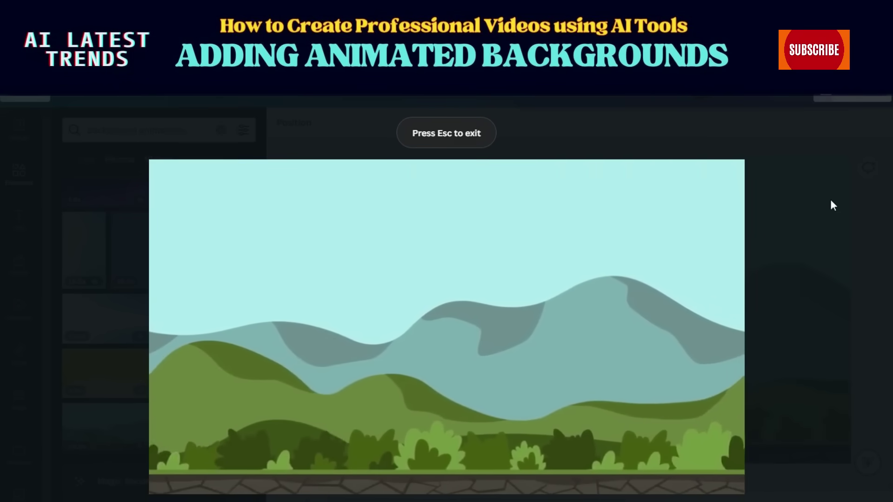
# - Exit the preview and download the design as a 1080p MP4 video
pyautogui.press('Escape')
pyautogui.click(862, 97)
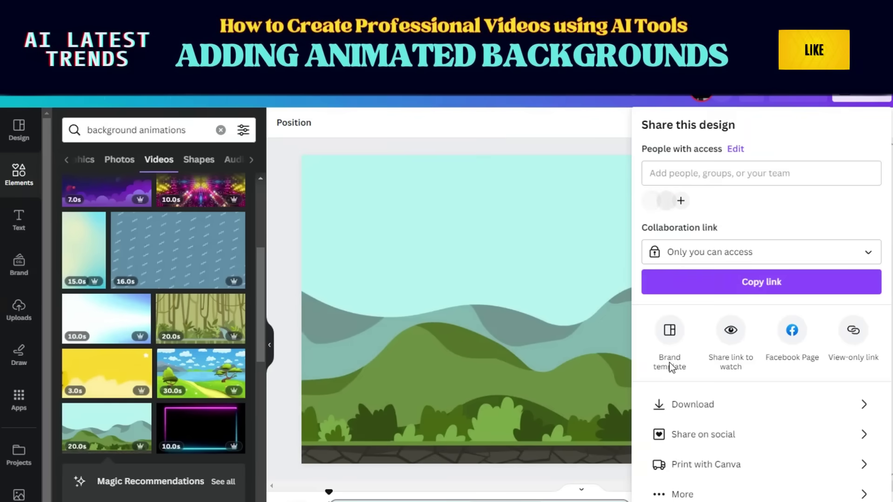
pyautogui.click(678, 405)
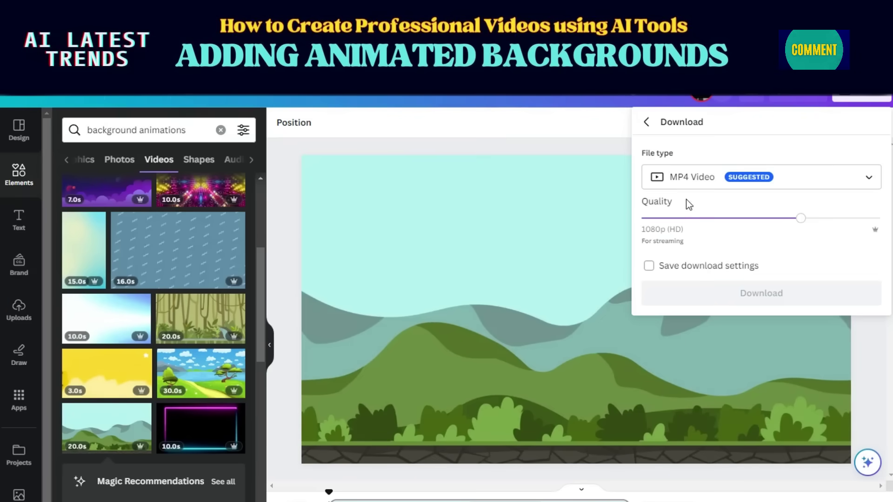
pyautogui.click(733, 300)
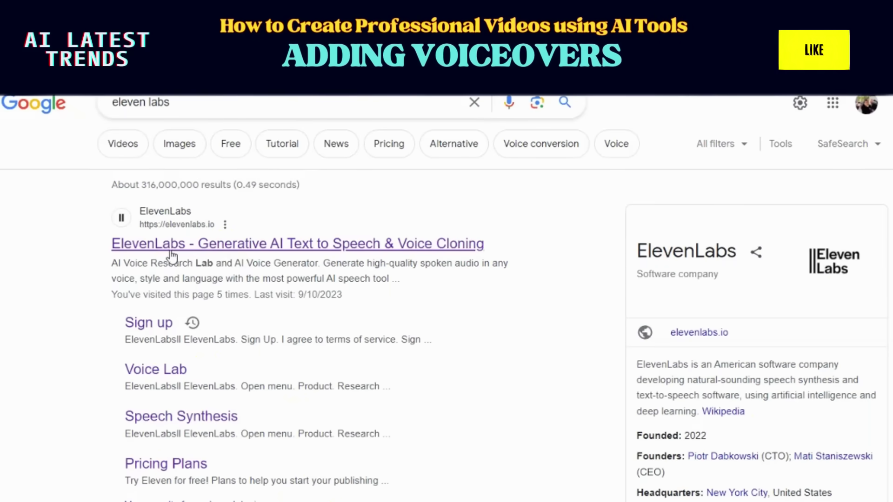
# - Open the ElevenLabs site from the Google results and go to Get Started Free
pyautogui.click(164, 255)
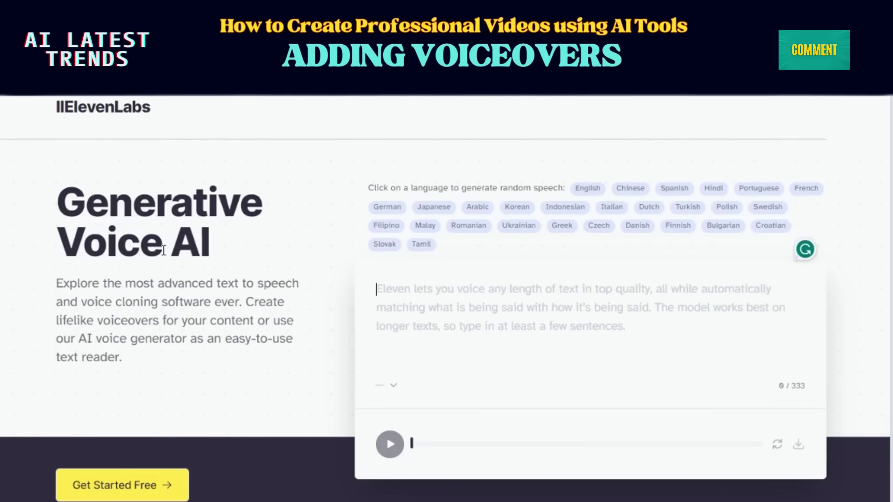
pyautogui.click(177, 485)
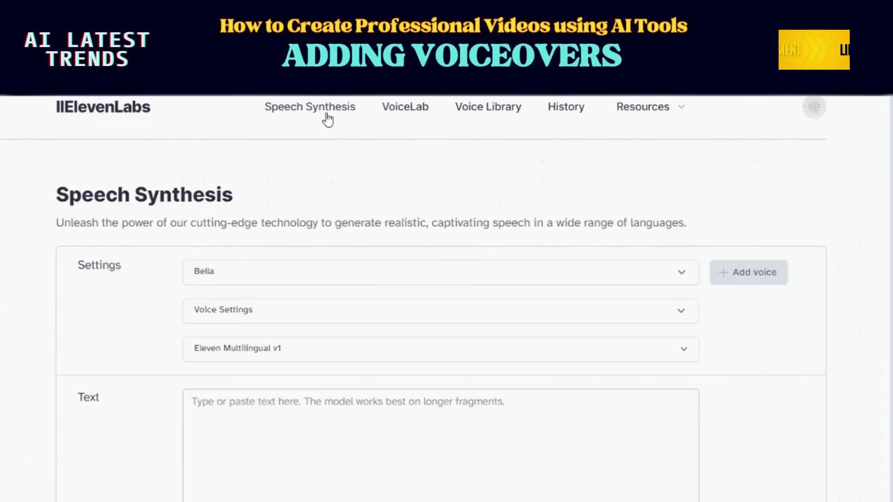
pyautogui.scroll(-2, 346, 175)
pyautogui.scroll(2, 346, 173)
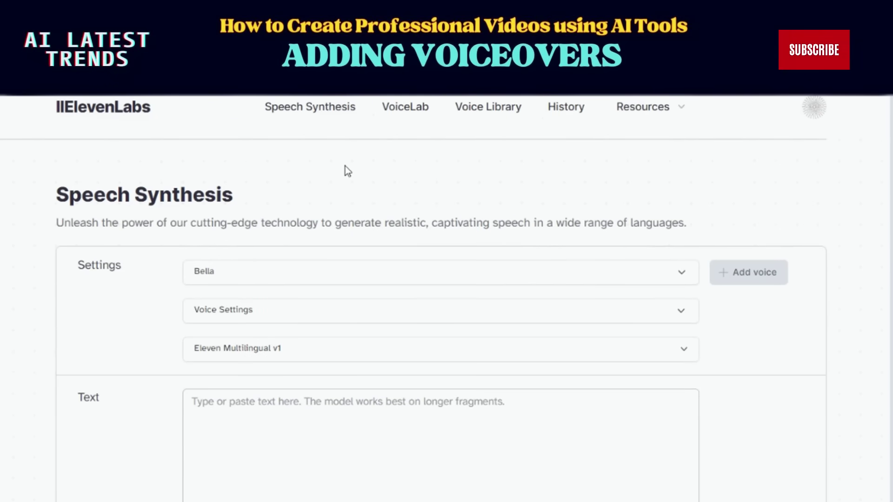
# - Sample the Adam, Jessie and Bella voices, then select Dorothy as the narrator
pyautogui.click(678, 277)
pyautogui.scroll(-2, 636, 331)
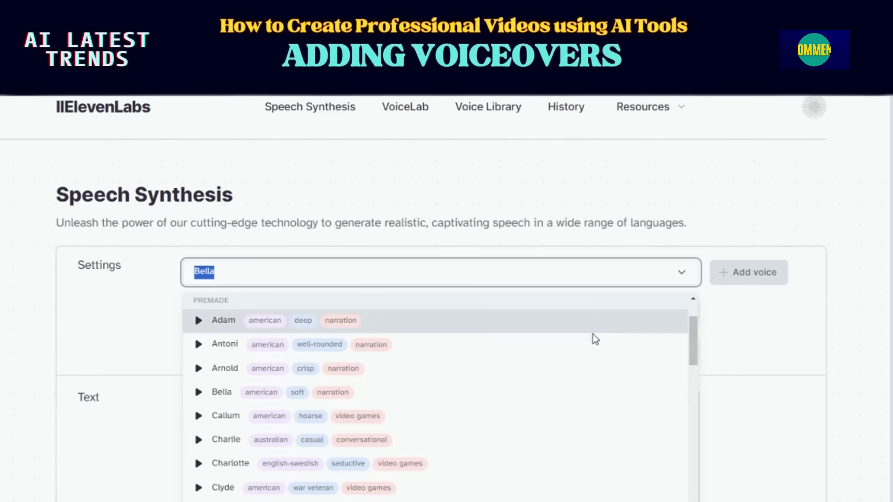
pyautogui.scroll(-2, 604, 375)
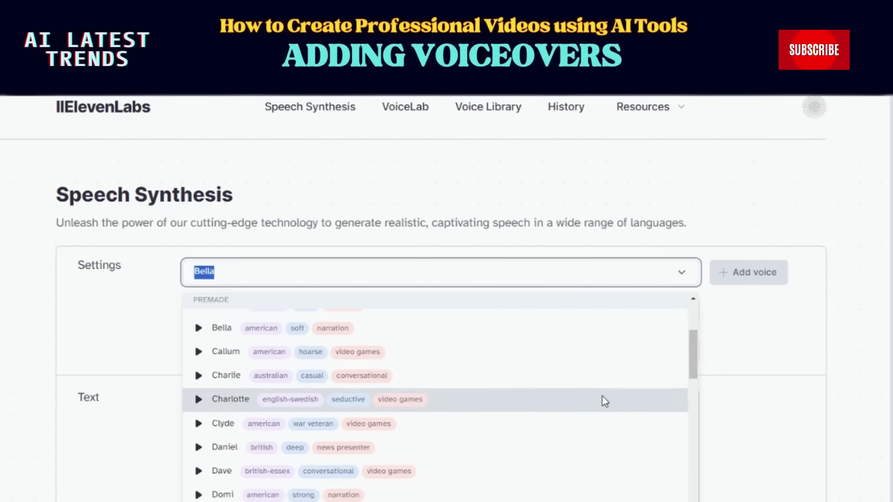
pyautogui.scroll(-2, 602, 398)
pyautogui.scroll(-3, 609, 433)
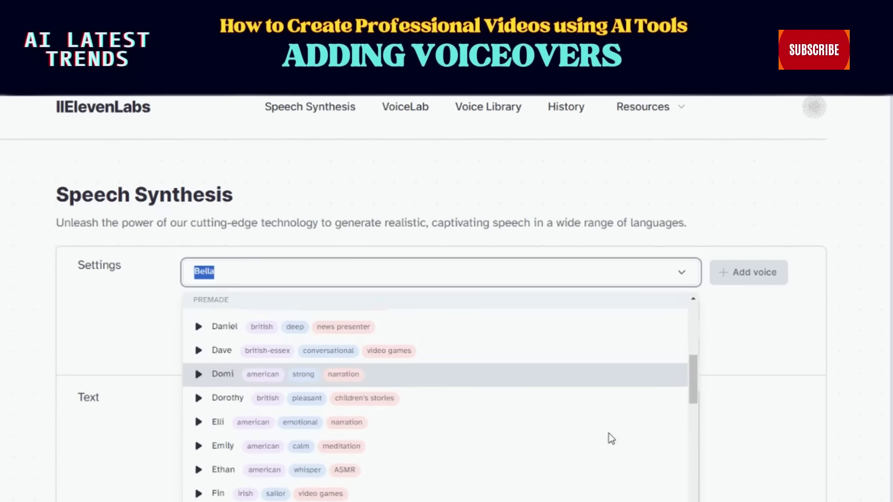
pyautogui.scroll(-2, 619, 459)
pyautogui.scroll(5, 618, 459)
pyautogui.scroll(4, 619, 459)
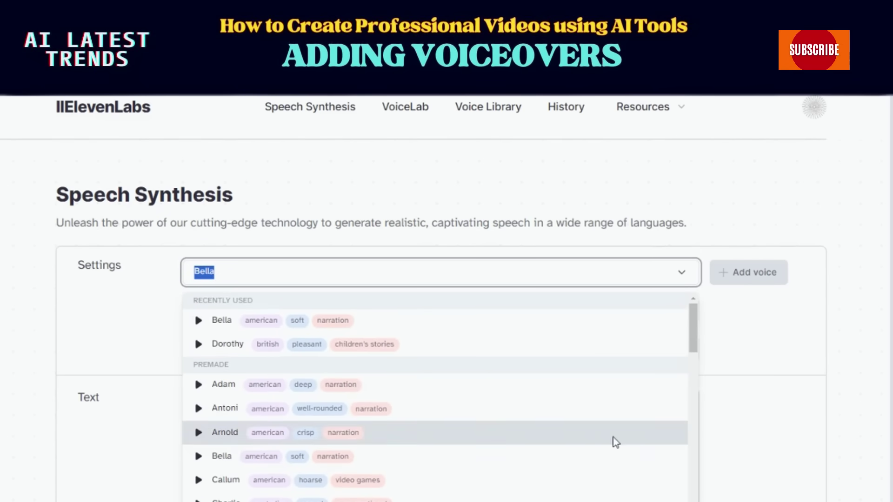
pyautogui.click(199, 384)
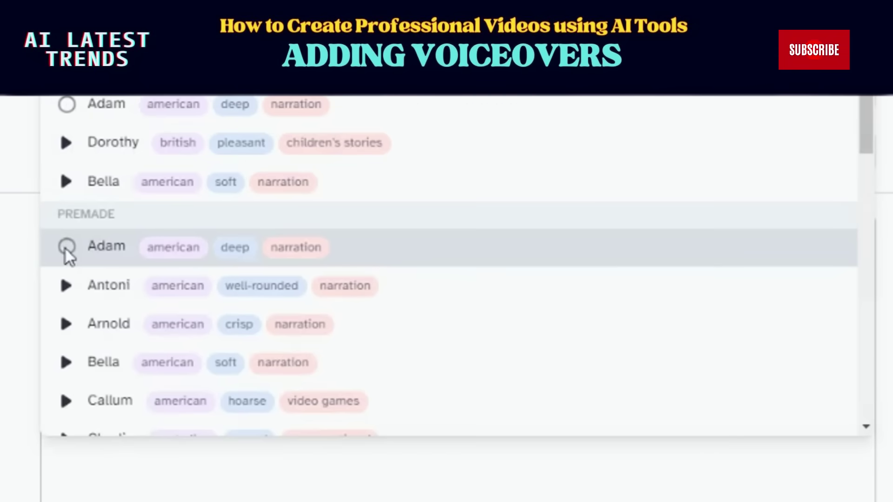
pyautogui.scroll(-5, 66, 249)
pyautogui.click(44, 403)
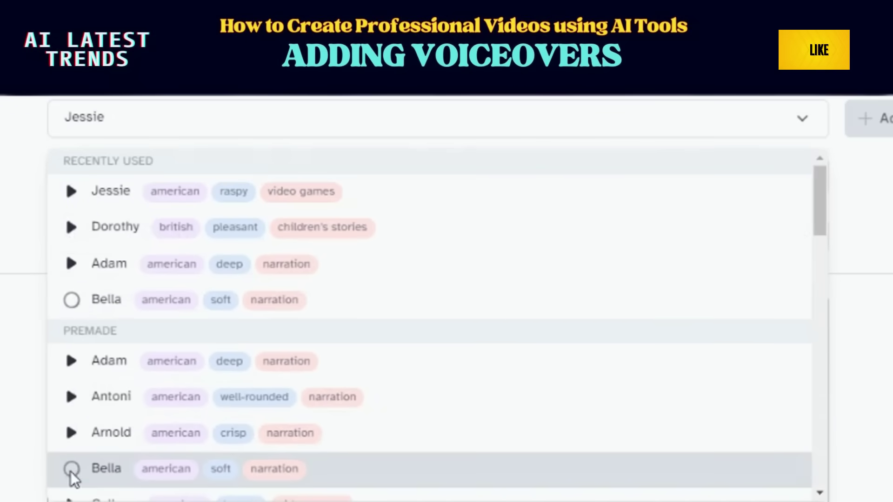
pyautogui.click(70, 474)
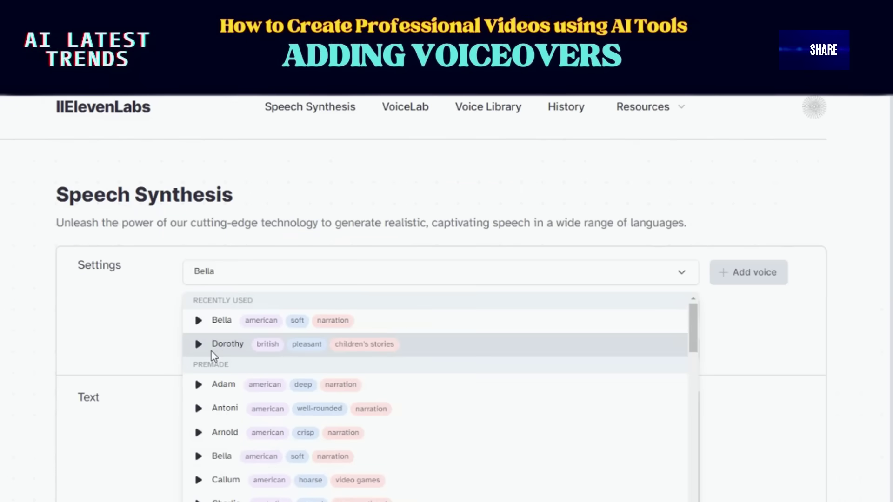
pyautogui.click(543, 354)
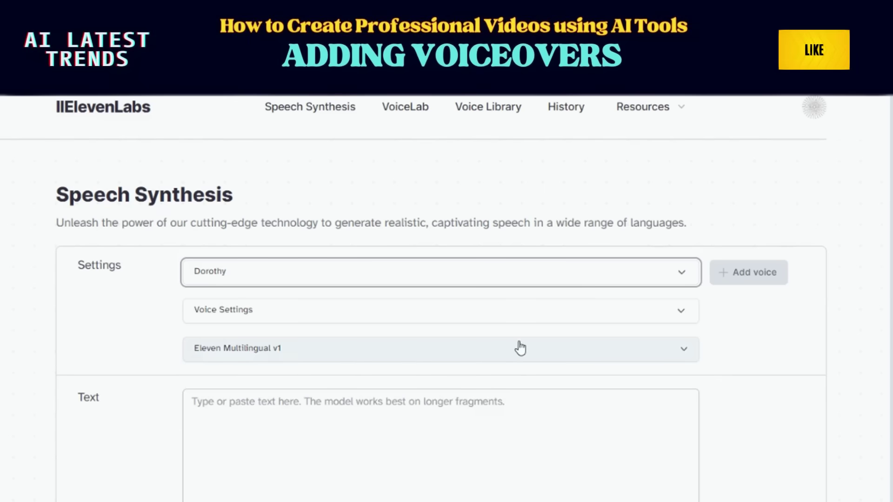
# - Keep Eleven Multilingual v1 and generate speech for 'Let's run. Running has lots of benefits to our health.'
pyautogui.click(521, 348)
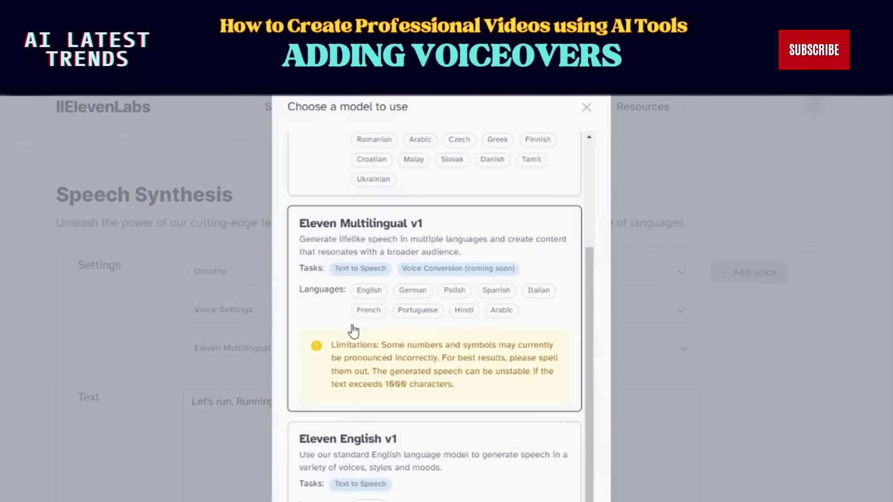
pyautogui.scroll(3, 353, 331)
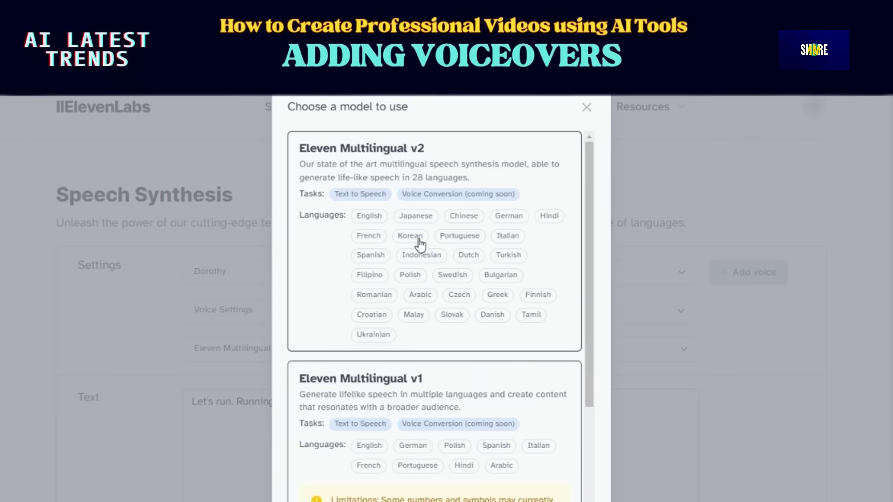
pyautogui.click(587, 107)
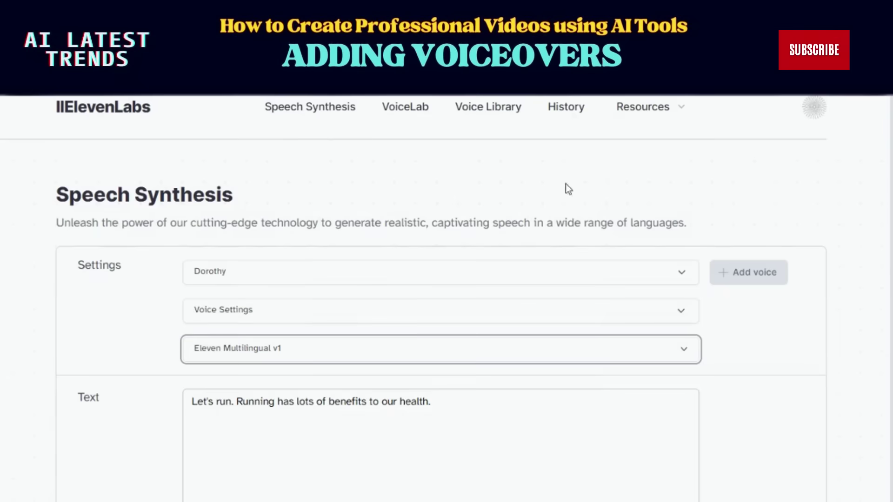
pyautogui.click(496, 457)
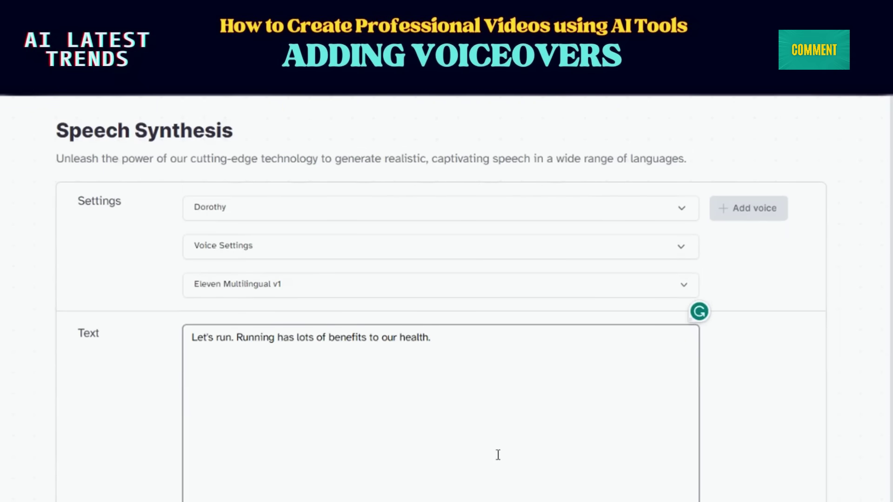
pyautogui.scroll(-4, 498, 455)
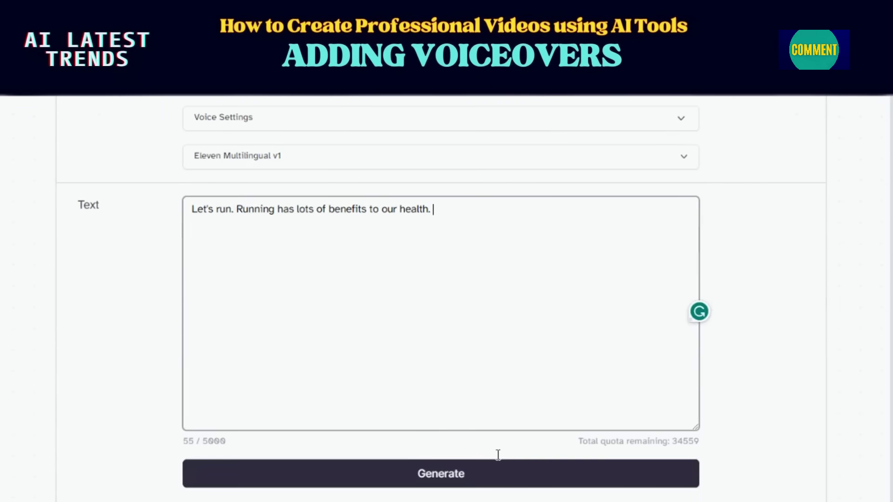
pyautogui.click(426, 484)
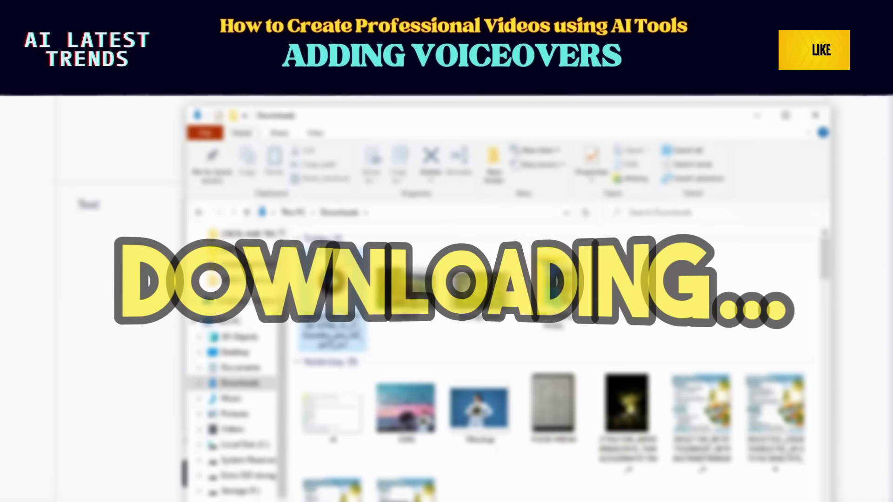
# - Open the options menu for the downloaded ElevenLabs voiceover file
pyautogui.rightClick(334, 283)
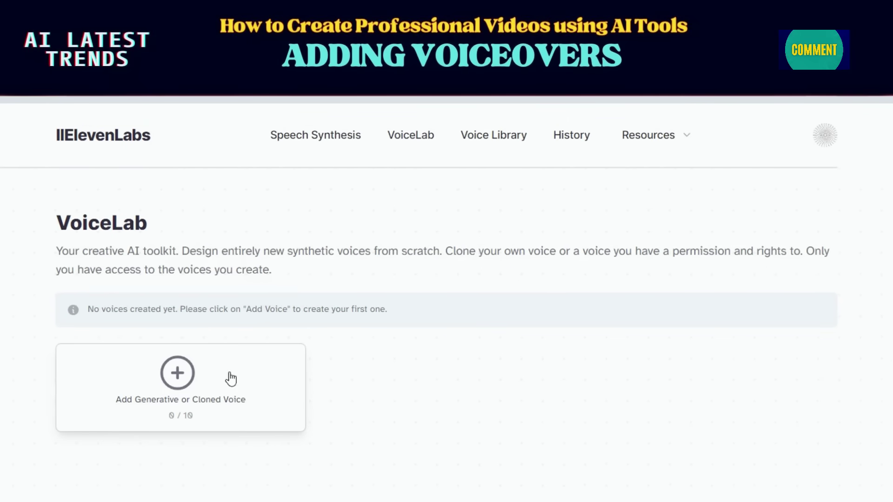
# - Start a new cloned voice, browse for an audio sample, and tick the cloning-rights consent box
pyautogui.click(189, 380)
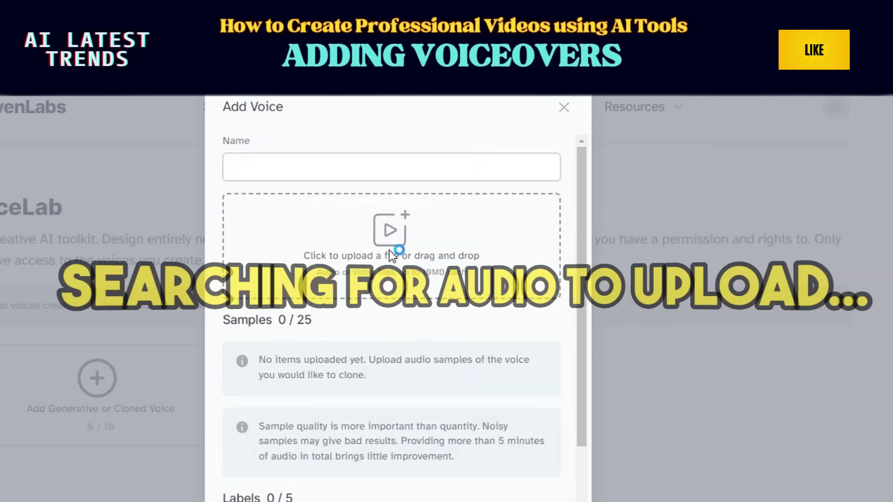
pyautogui.click(389, 242)
pyautogui.scroll(-5, 559, 372)
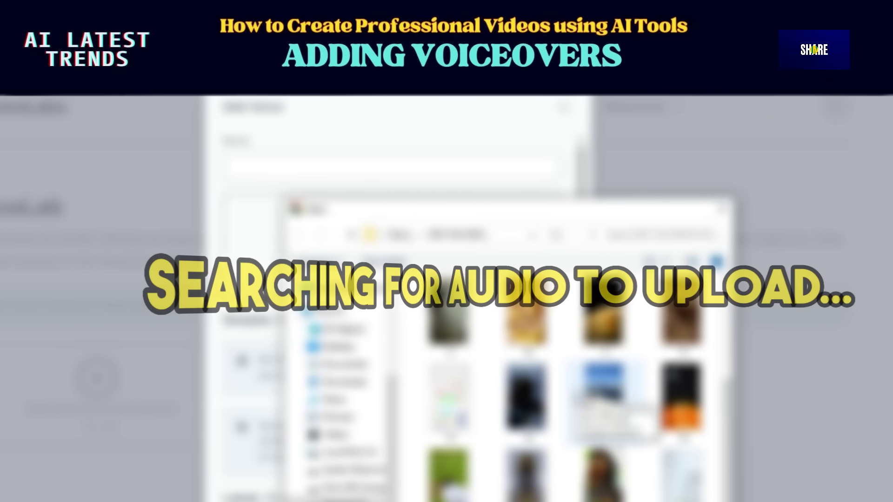
pyautogui.scroll(5, 340, 396)
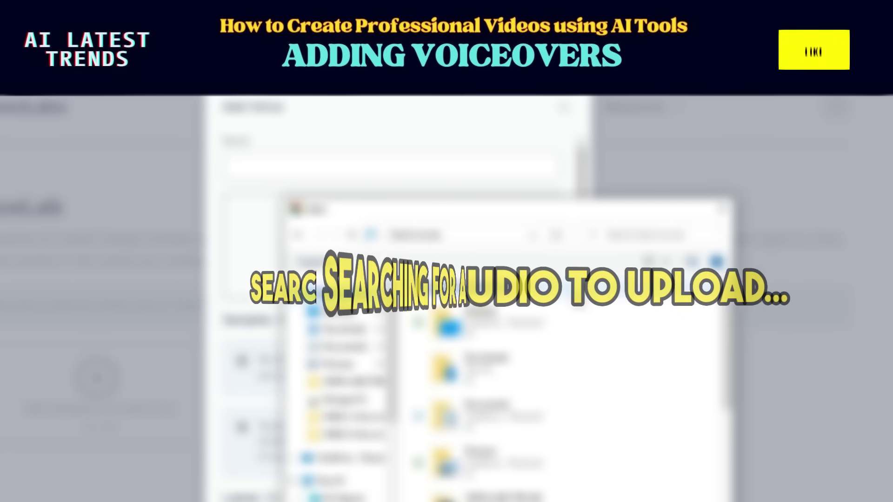
pyautogui.click(651, 239)
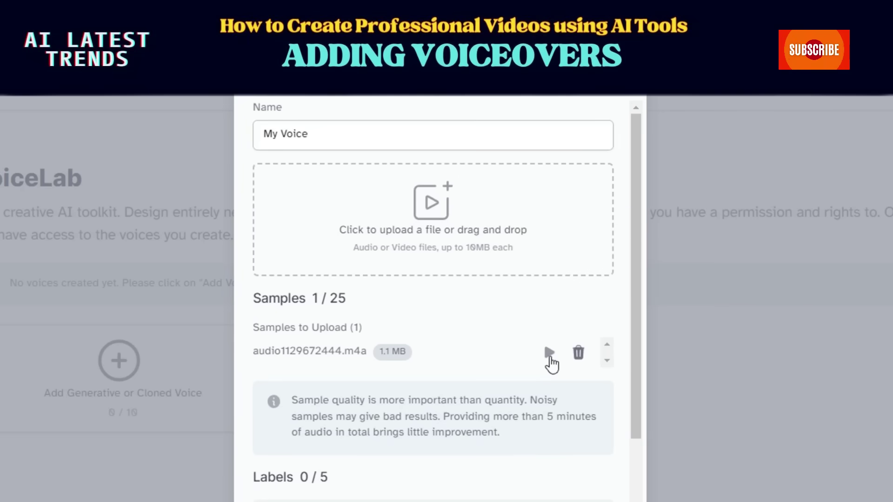
pyautogui.scroll(-5, 489, 396)
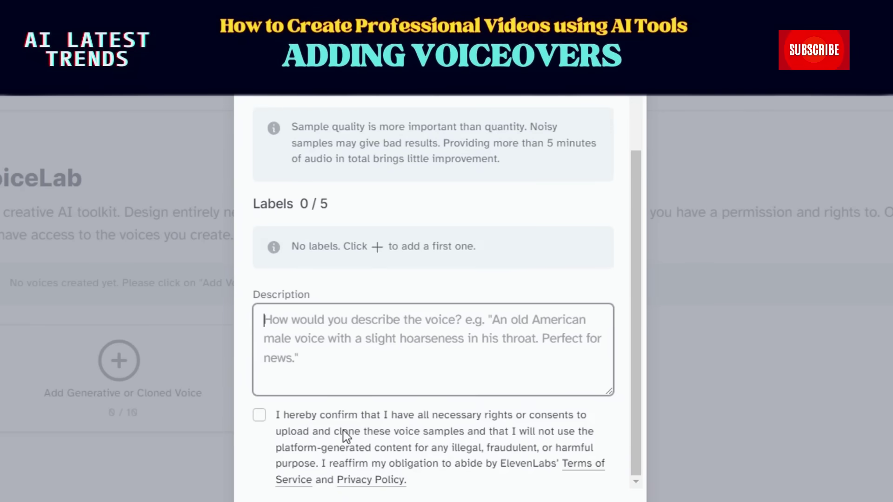
pyautogui.click(259, 415)
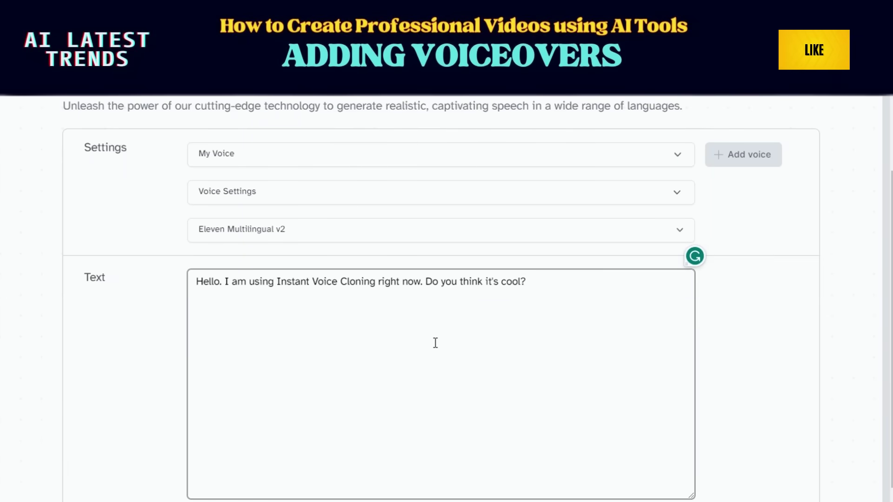
# - Generate the Instant Voice Cloning sentence with My Voice, then open the community Voice Library
pyautogui.scroll(-3, 435, 343)
pyautogui.click(447, 426)
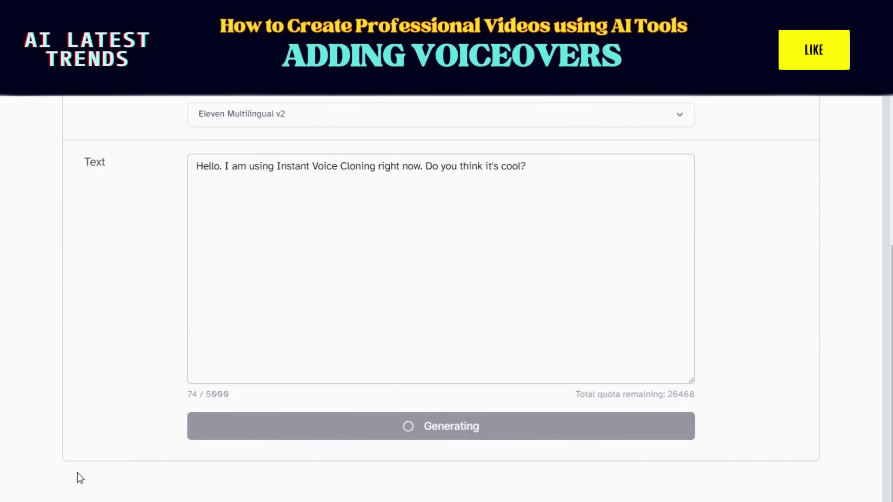
pyautogui.scroll(2, 77, 473)
pyautogui.scroll(2, 77, 474)
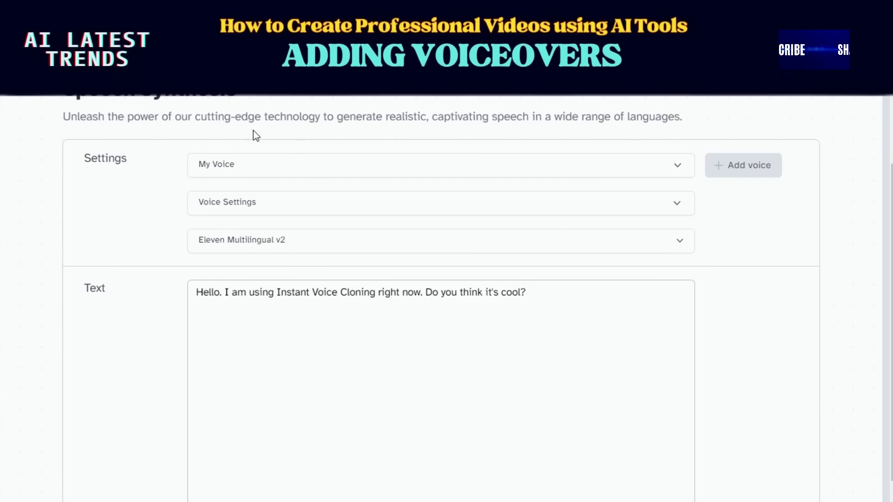
pyautogui.scroll(3, 256, 135)
pyautogui.click(485, 131)
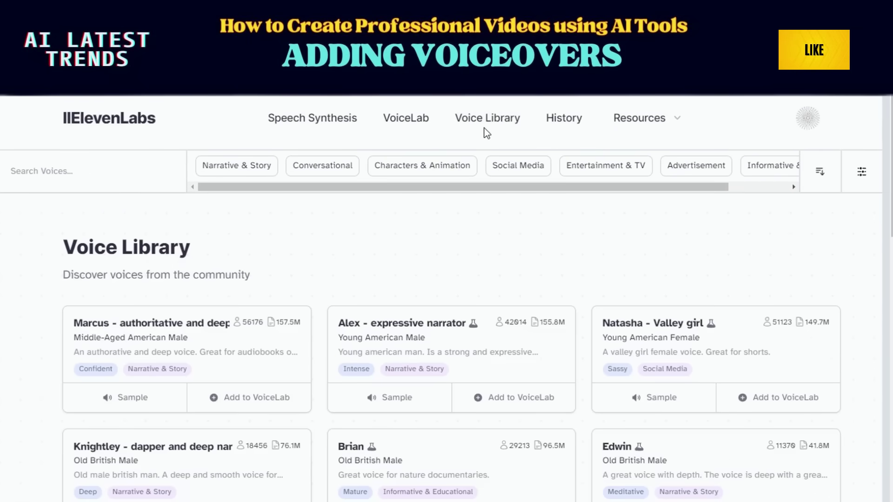
# - Browse the Voice Library cards and filter them to the Characters & Animation category
pyautogui.scroll(-3, 341, 251)
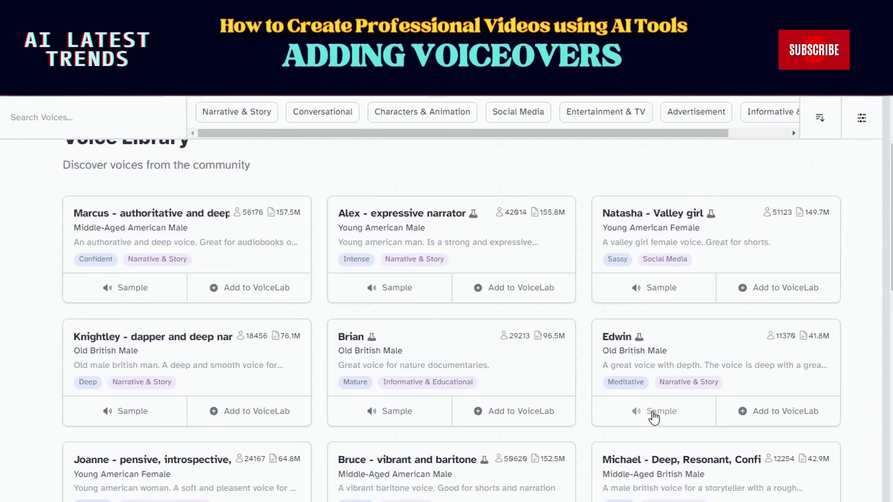
pyautogui.scroll(-15, 656, 419)
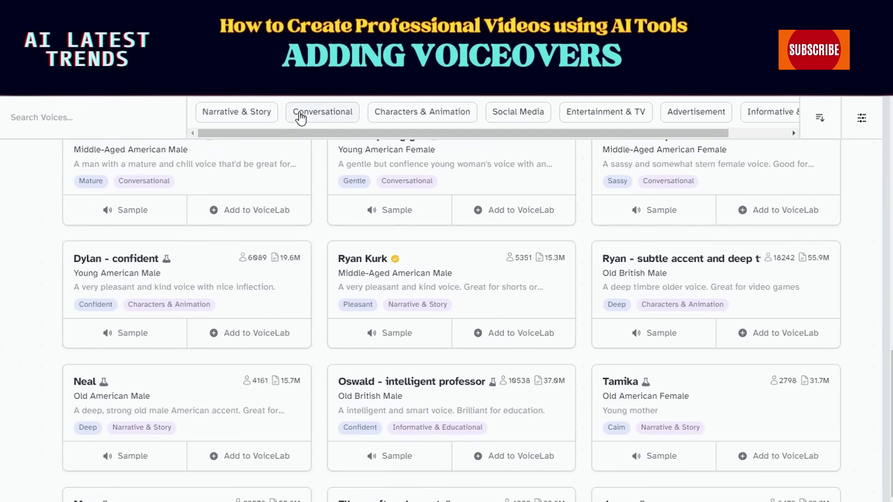
pyautogui.hscroll(3, 298, 122)
pyautogui.scroll(-4, 389, 371)
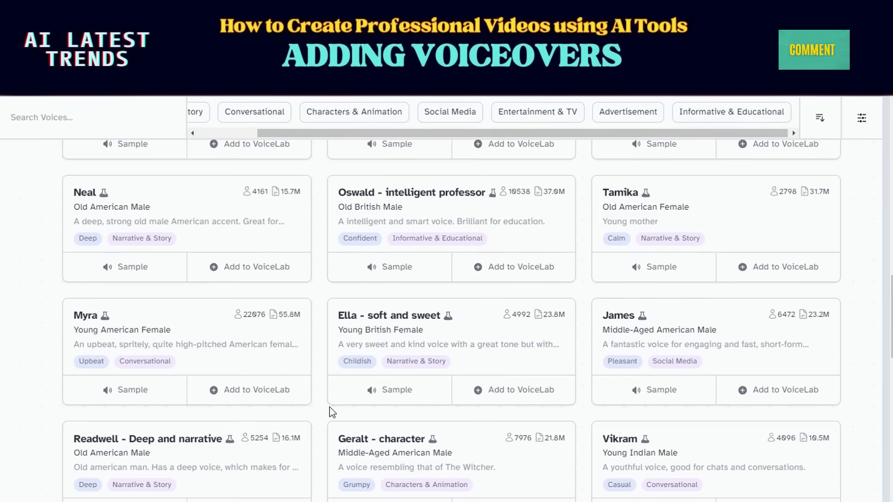
pyautogui.scroll(-5, 786, 461)
pyautogui.scroll(-10, 805, 475)
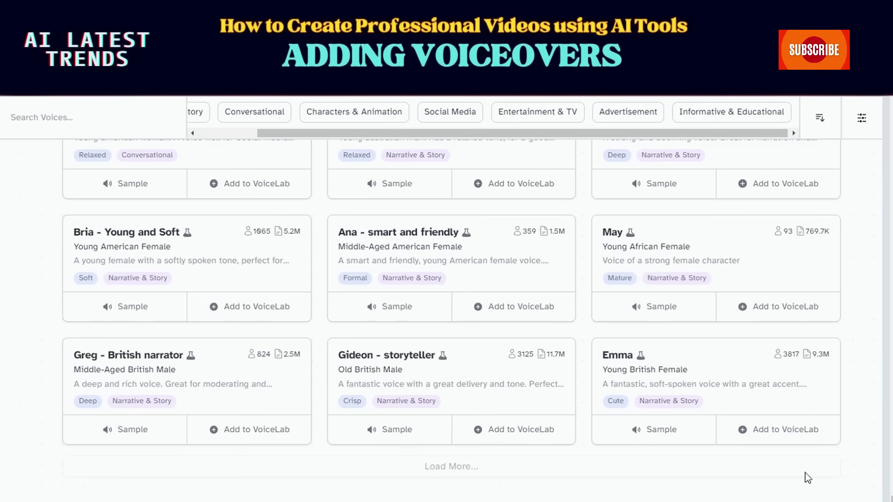
pyautogui.moveTo(760, 133); pyautogui.dragTo(700, 134)
pyautogui.click(421, 112)
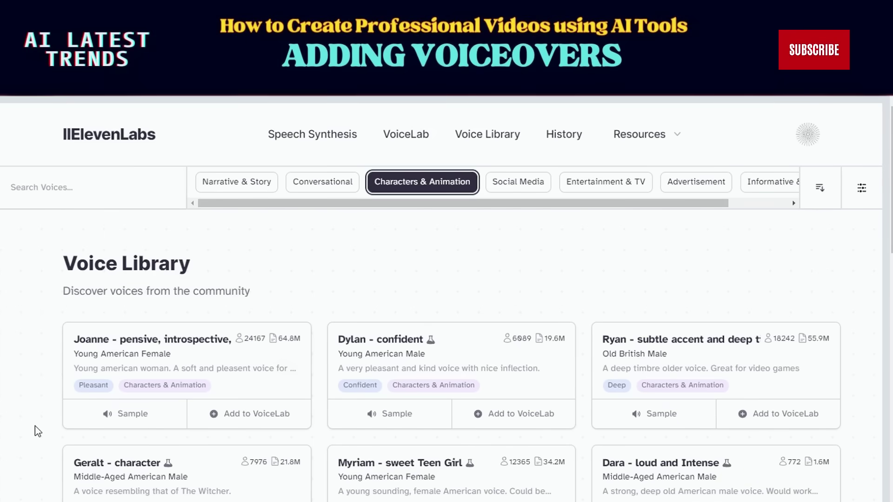
pyautogui.scroll(-9, 460, 261)
pyautogui.scroll(-2, 169, 440)
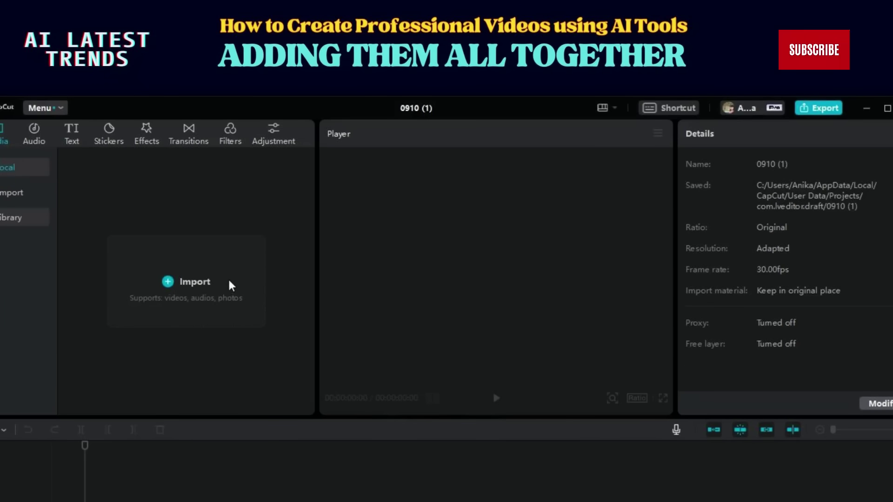
# - Import the Nature Background, Running and voiceover MP3 files, and add the background to the timeline
pyautogui.click(269, 226)
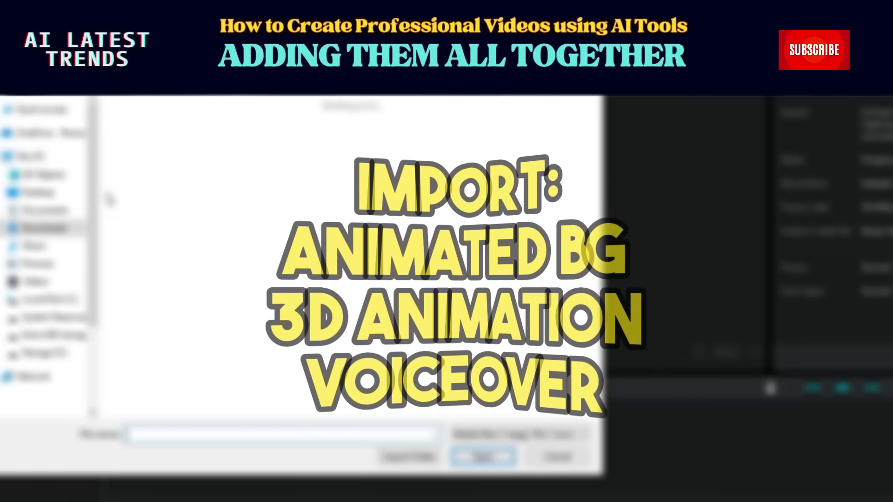
pyautogui.click(150, 274)
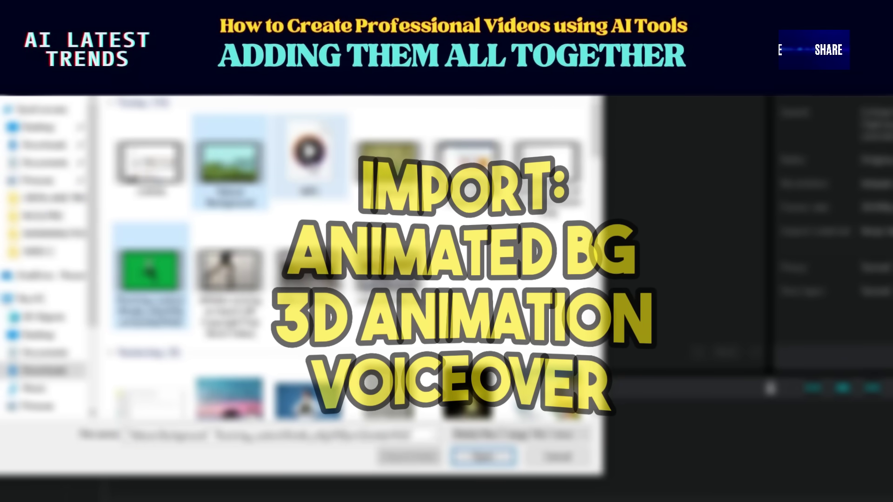
pyautogui.click(495, 453)
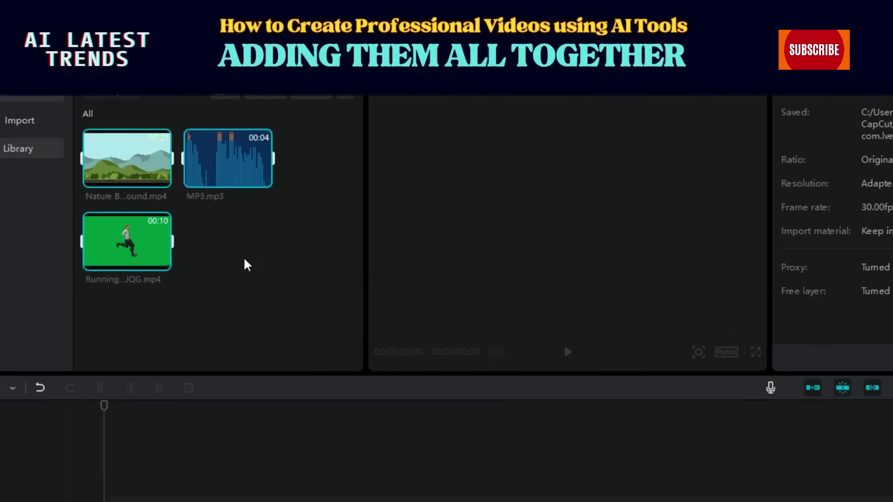
pyautogui.click(162, 181)
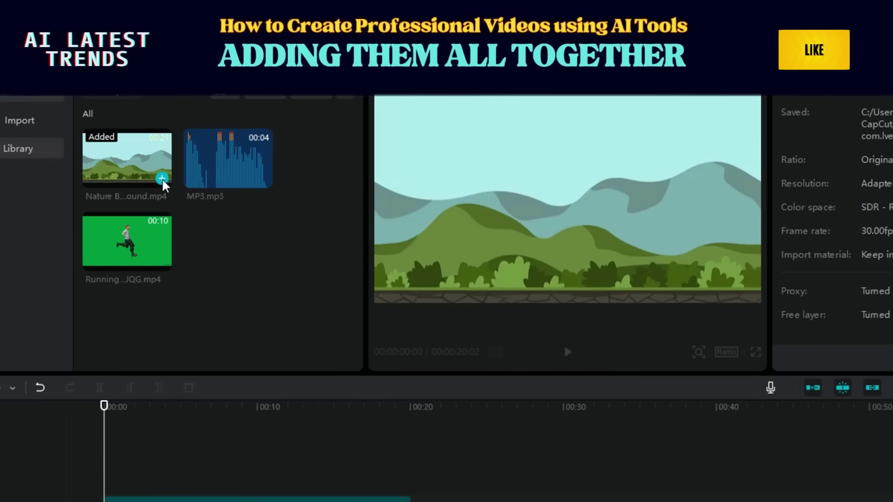
# - Stack the Running clip above the background and trim both clips to about four seconds
pyautogui.moveTo(127, 242); pyautogui.dragTo(151, 418)
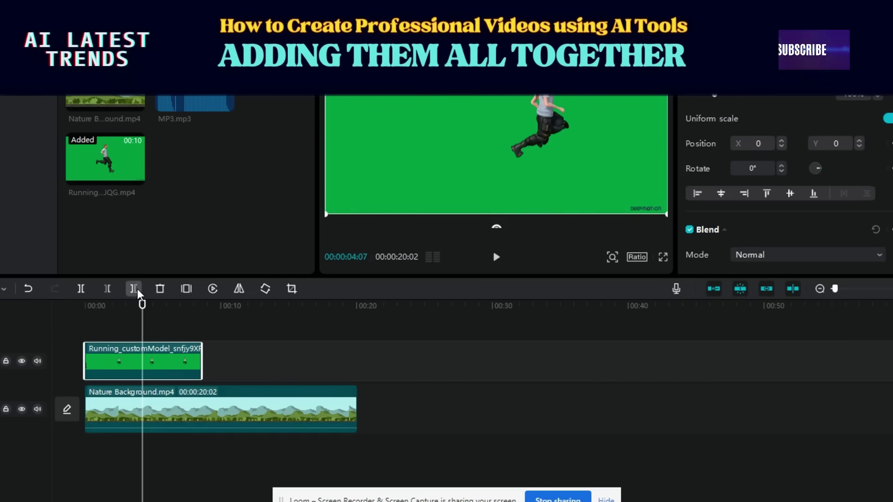
pyautogui.click(133, 289)
pyautogui.click(172, 407)
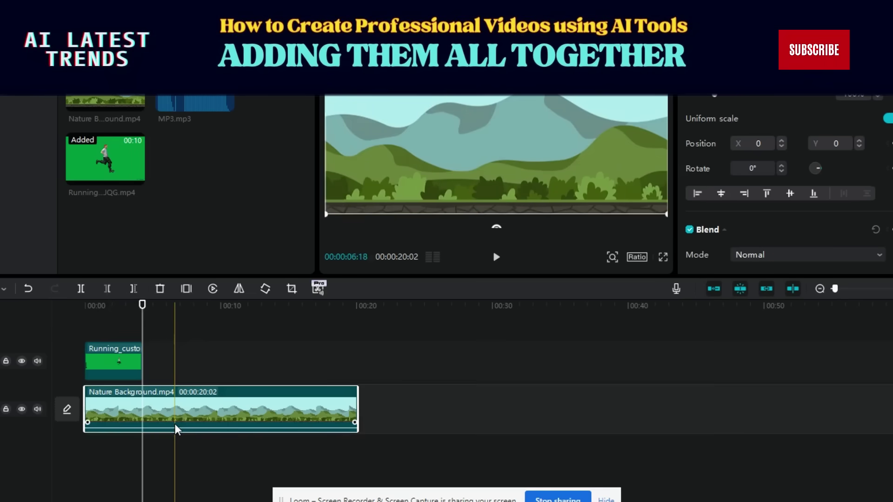
pyautogui.moveTo(354, 399); pyautogui.dragTo(143, 398)
pyautogui.click(125, 325)
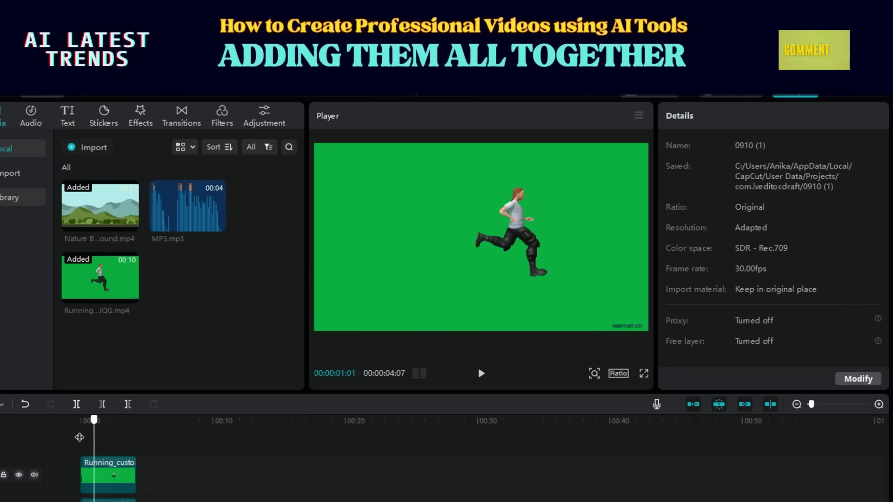
pyautogui.click(103, 485)
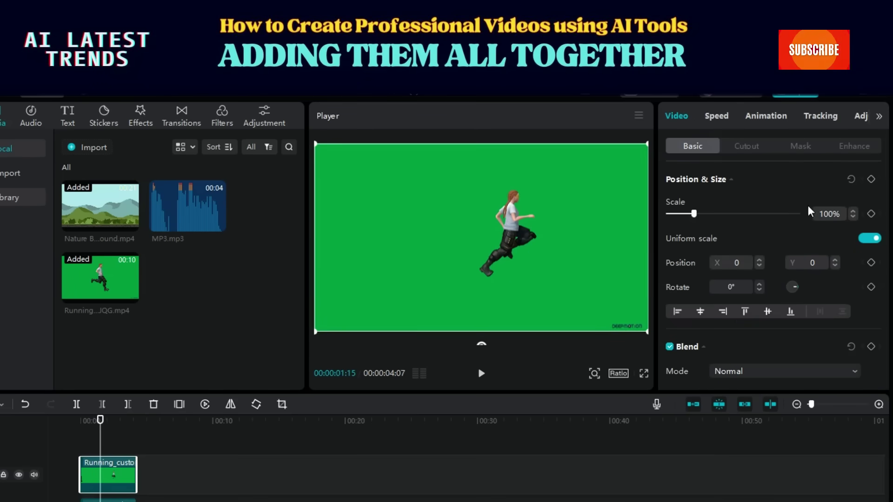
# - Chroma-key out the runner's green screen with Strength 18
pyautogui.click(747, 145)
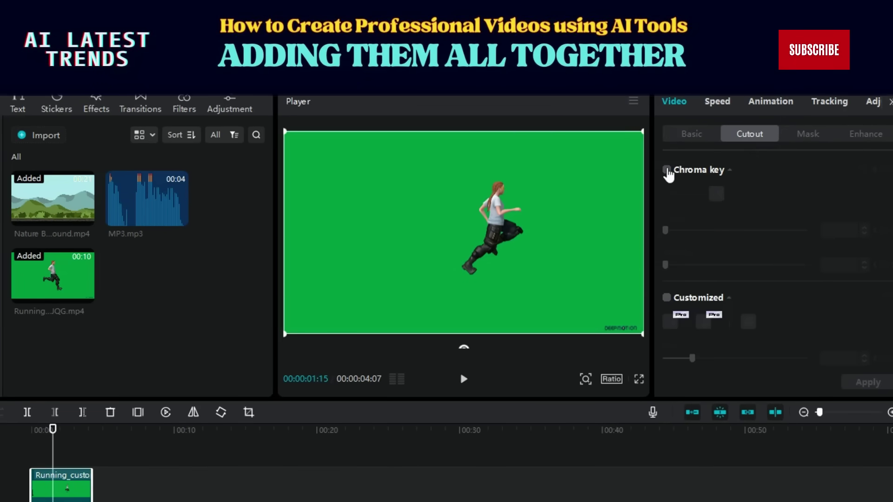
pyautogui.click(667, 170)
pyautogui.click(717, 194)
pyautogui.click(576, 187)
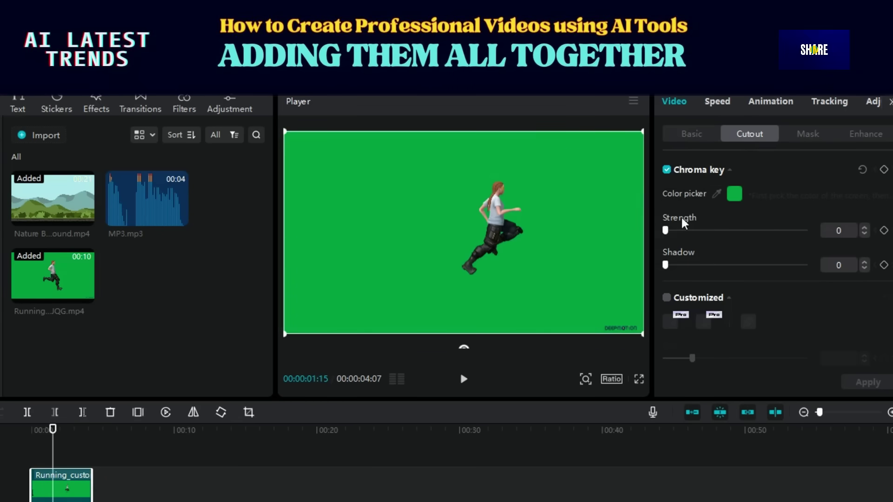
pyautogui.moveTo(668, 231); pyautogui.dragTo(691, 232)
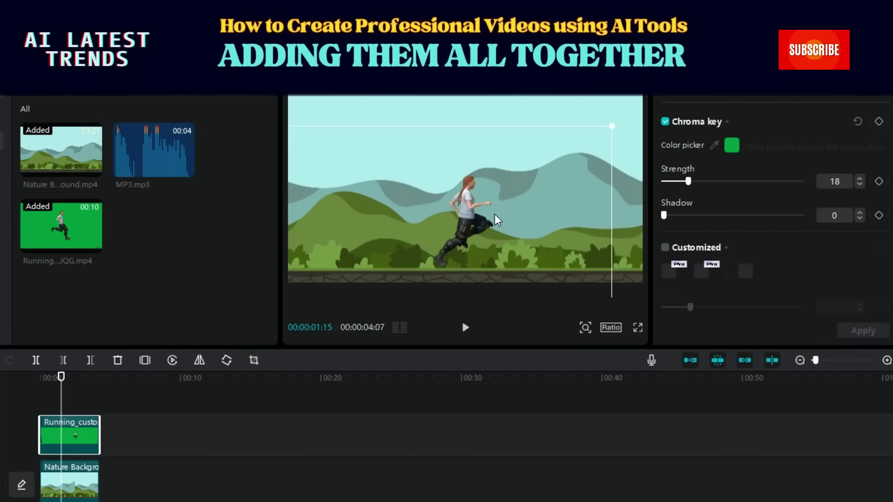
# - Scale the runner to about 51% and move it down onto the ground
pyautogui.click(690, 95)
pyautogui.moveTo(690, 160); pyautogui.dragTo(677, 174)
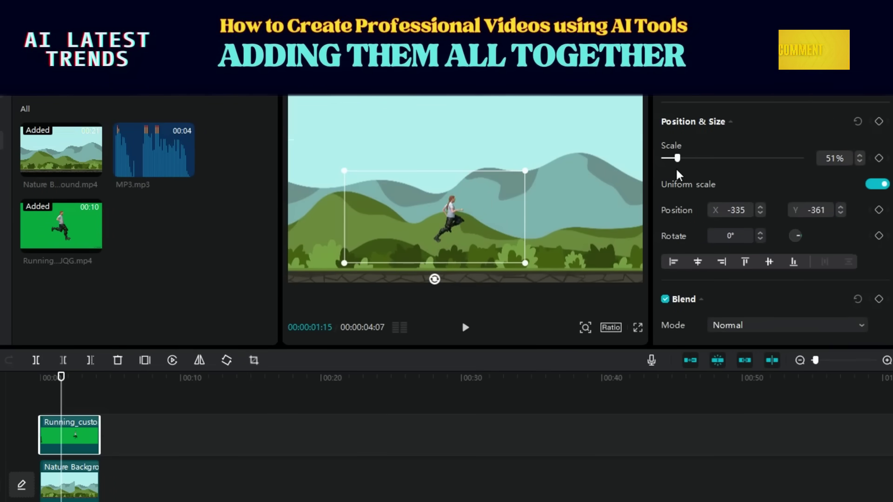
pyautogui.moveTo(461, 206); pyautogui.dragTo(476, 235)
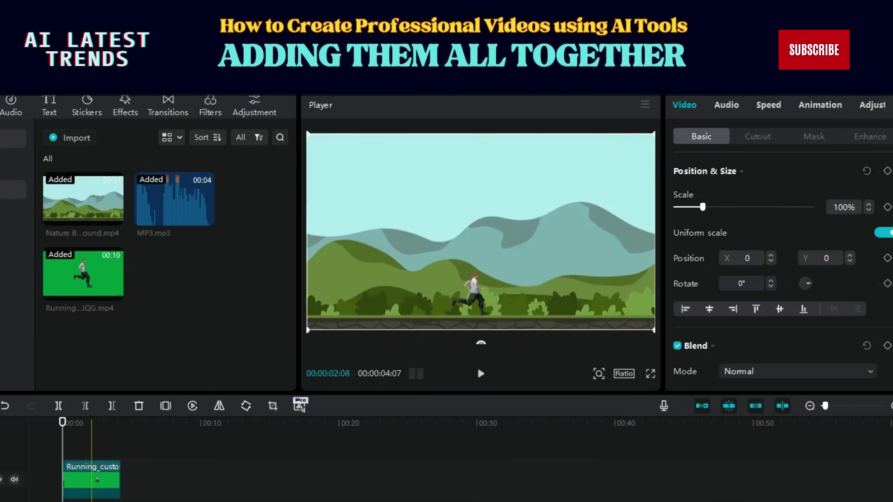
# - Slow the running clip to 0.8x with Optical flow smooth slow-mo
pyautogui.click(770, 106)
pyautogui.moveTo(701, 195); pyautogui.dragTo(696, 191)
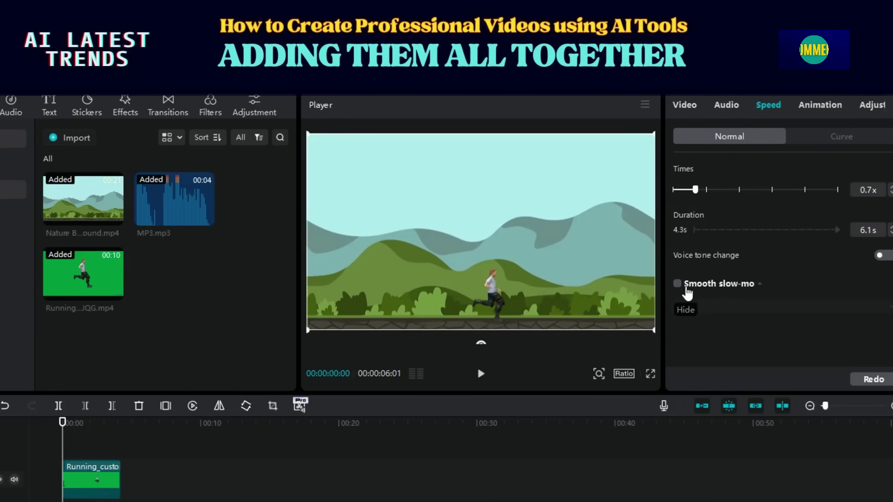
pyautogui.click(678, 286)
pyautogui.click(710, 308)
pyautogui.click(710, 358)
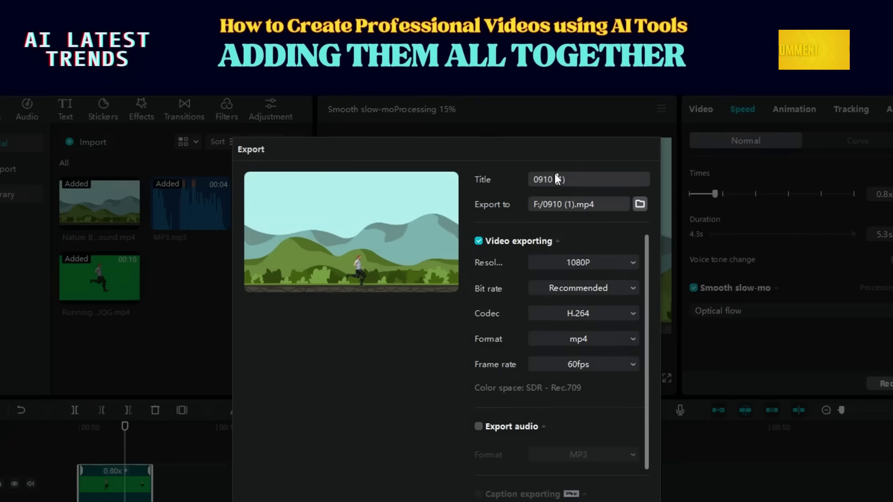
# - Rename the export title, typing 'RUNNING BENEI'
pyautogui.click(557, 179)
pyautogui.write('RUN')
pyautogui.write('NING BENE')
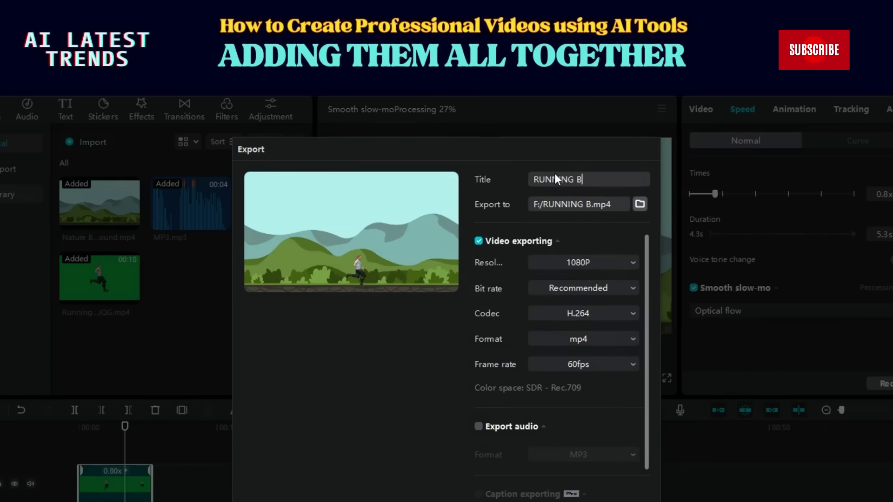